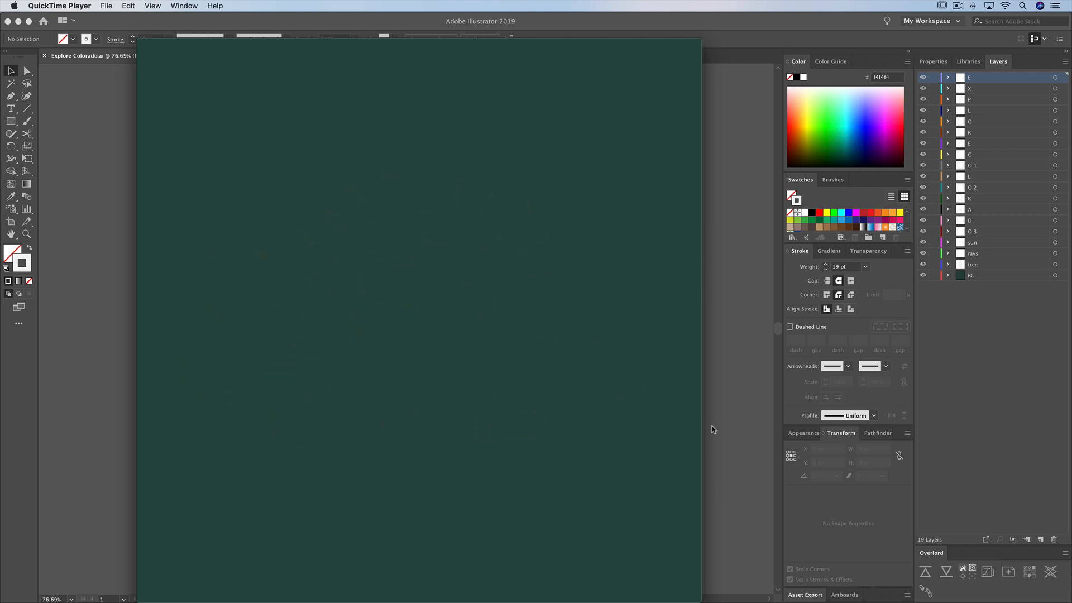
Export the artwork as Explore Colorado.psd into the Assets folder, using RGB, 72 ppi, Write Layers and Maximum Editability.
{"action": "left_click", "coordinate": [714, 429]}
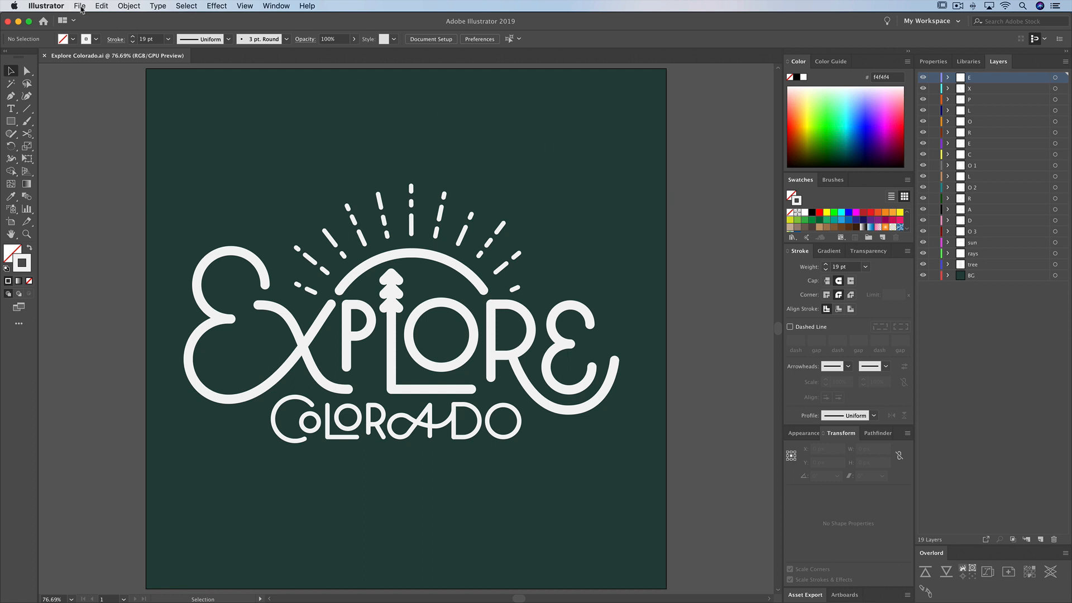
{"action": "left_click", "coordinate": [84, 7]}
{"action": "mouse_move", "coordinate": [112, 177]}
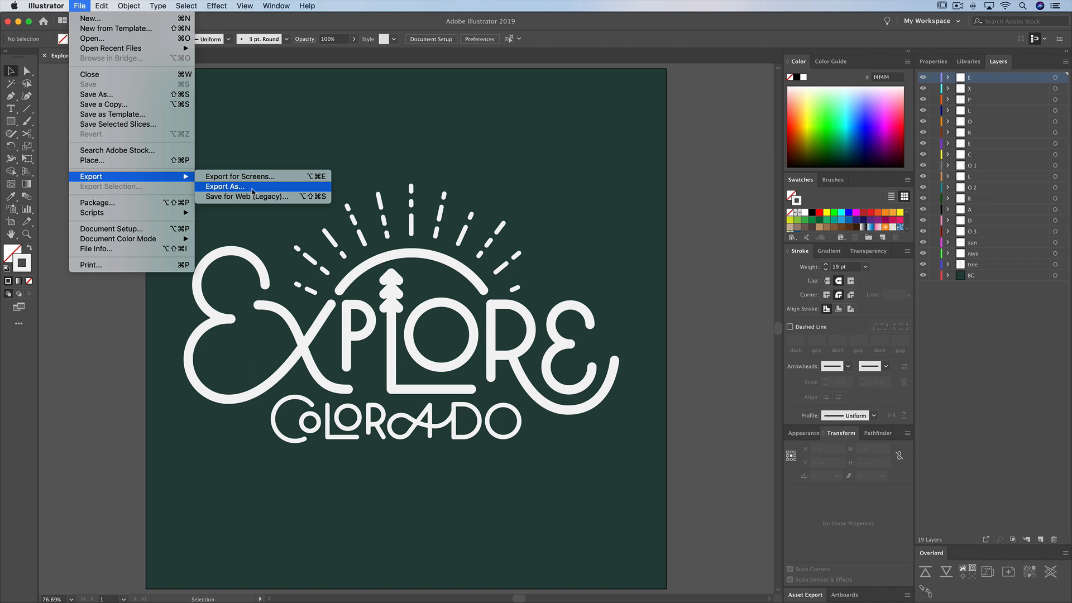
{"action": "left_click", "coordinate": [253, 188]}
{"action": "left_click", "coordinate": [510, 298]}
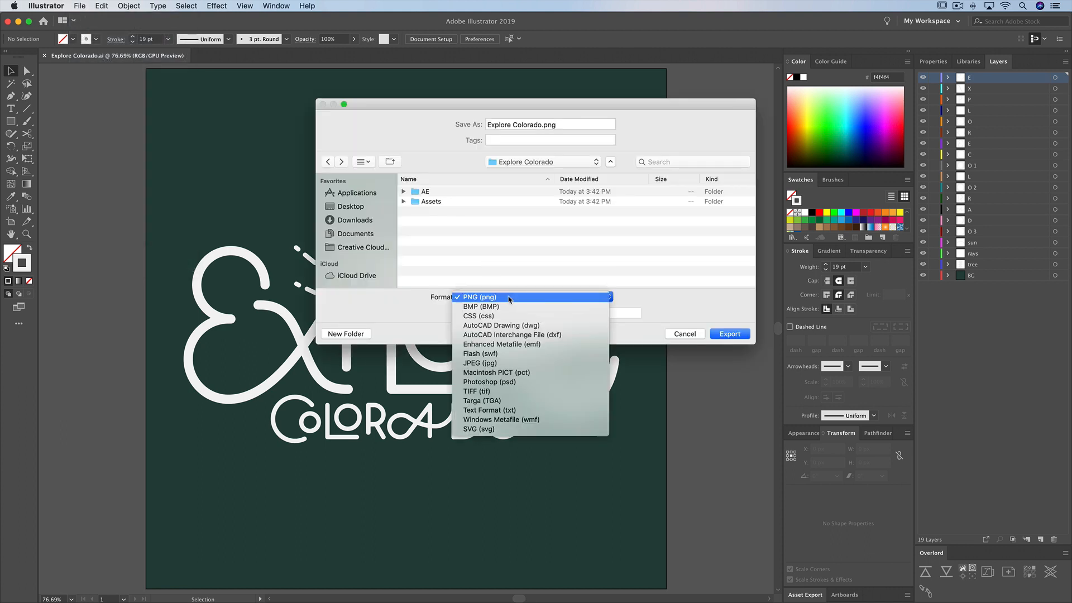
{"action": "left_click", "coordinate": [518, 382]}
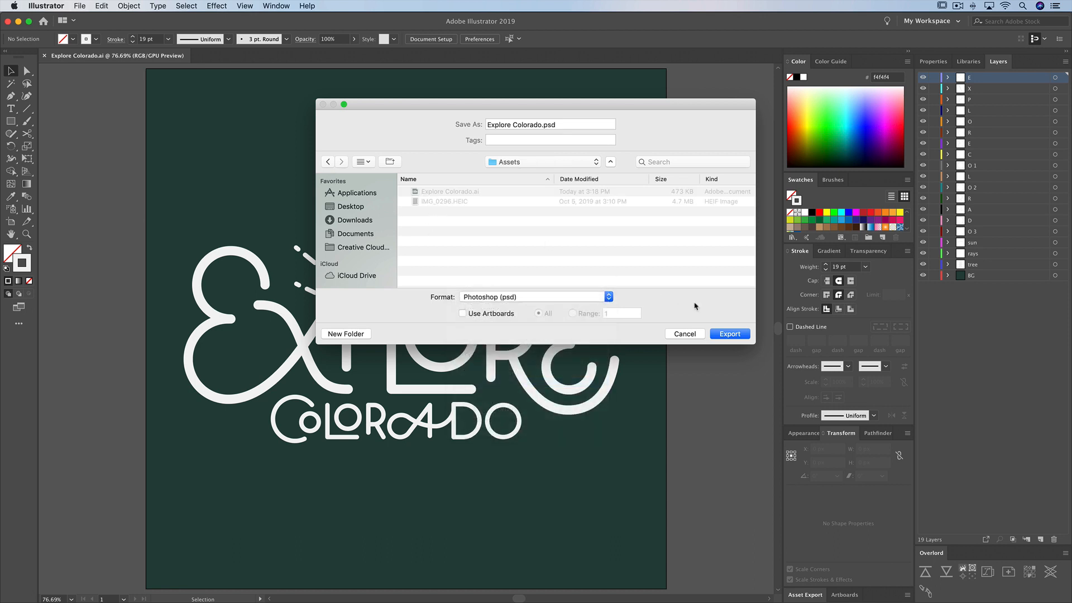
{"action": "left_click", "coordinate": [740, 335]}
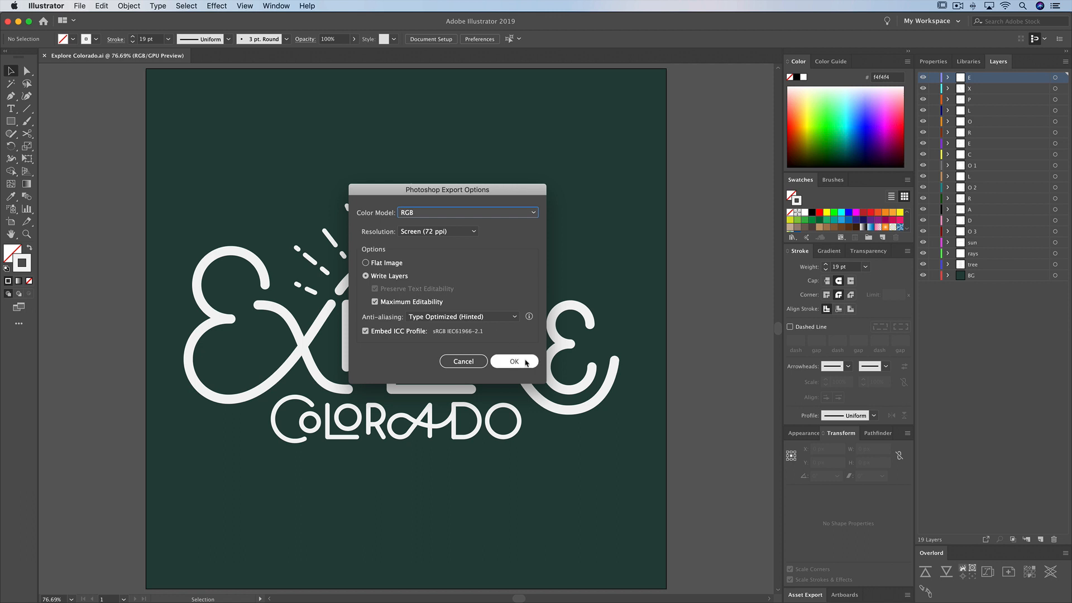
{"action": "left_click", "coordinate": [522, 362]}
Open the exported Explore Colorado.psd from the Assets folder in Photoshop and collapse the P layer group.
{"action": "key", "text": "super+Tab"}
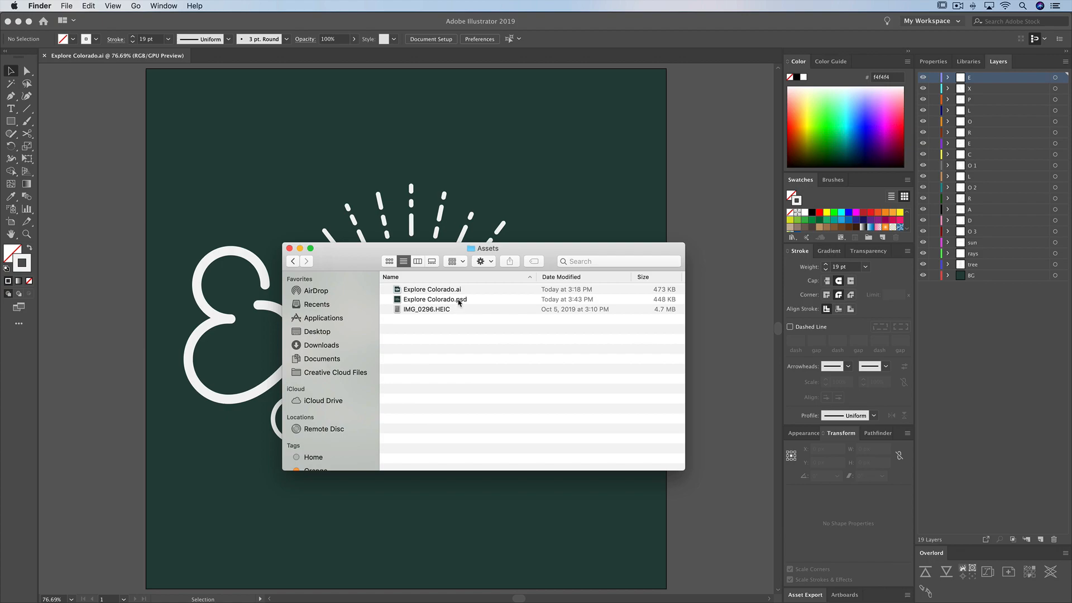
{"action": "double_click", "coordinate": [459, 302]}
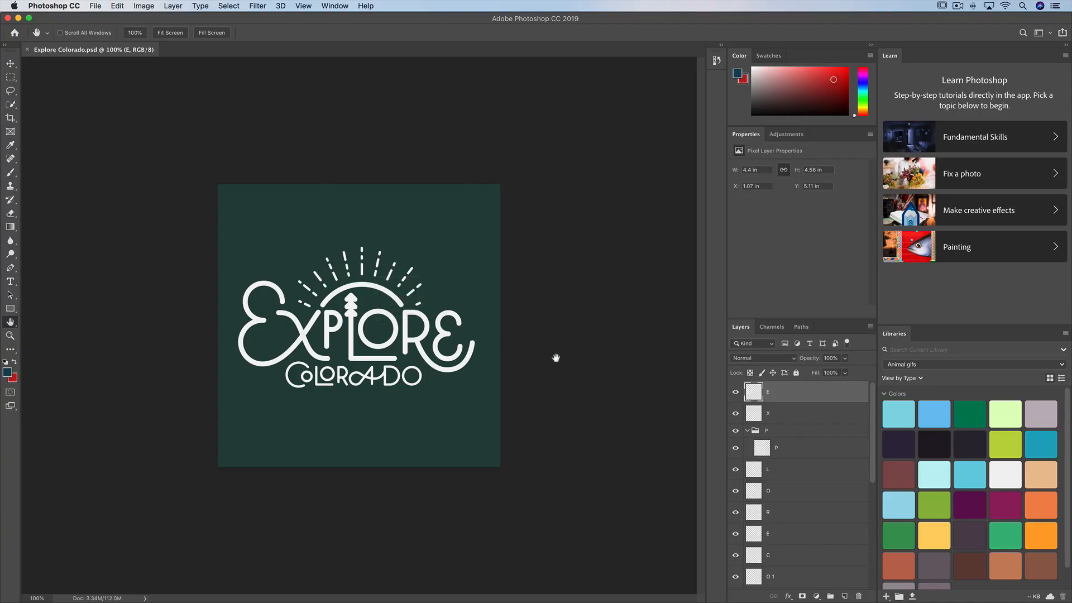
{"action": "left_click", "coordinate": [748, 432]}
Group all the artwork layers from tree up to the topmost E, excluding BG, into a group named "lettering".
{"action": "scroll", "coordinate": [797, 442], "scroll_direction": "down", "scroll_amount": 5}
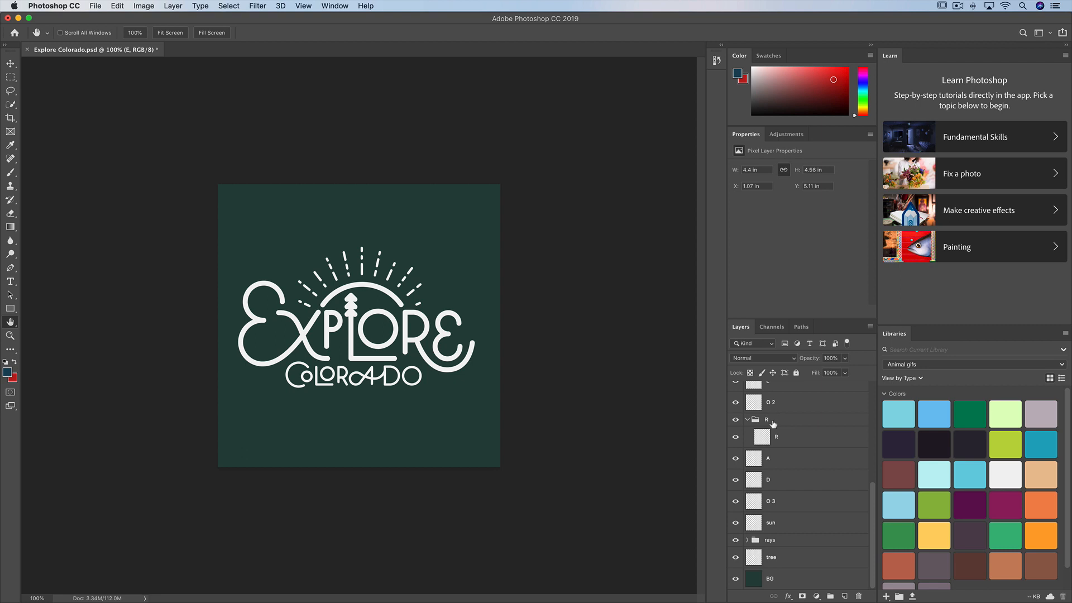
{"action": "left_click", "coordinate": [771, 555]}
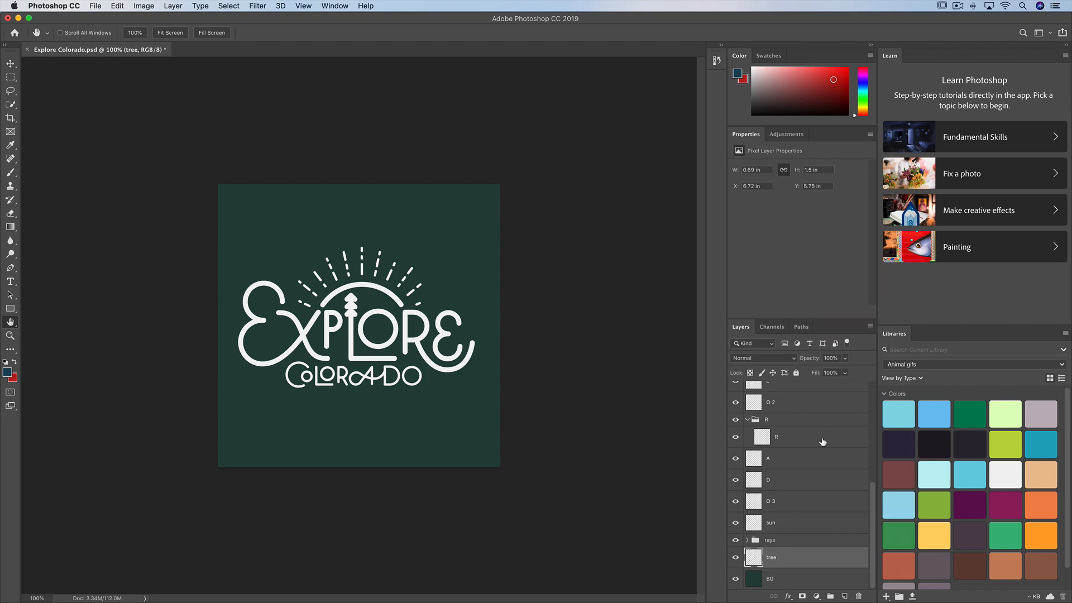
{"action": "scroll", "coordinate": [823, 442], "scroll_direction": "up", "scroll_amount": 10}
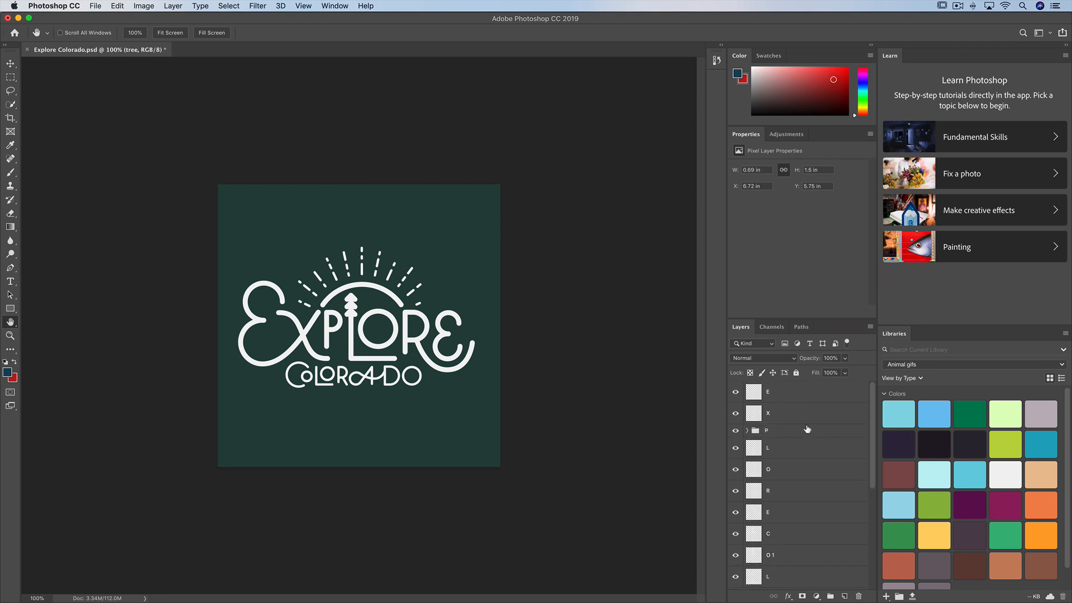
{"action": "left_click", "coordinate": [775, 393], "text": "shift"}
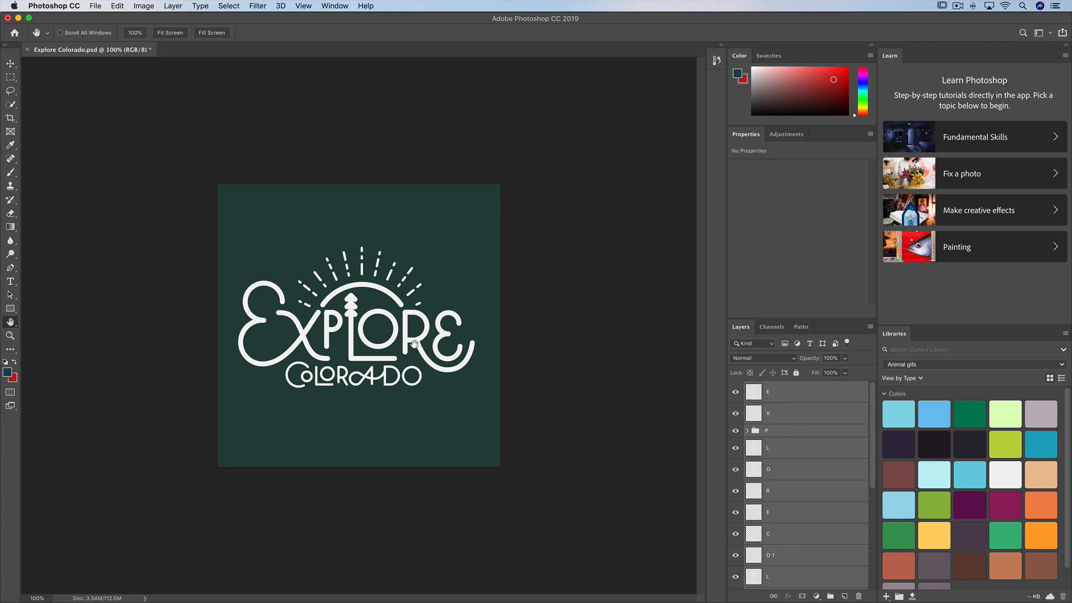
{"action": "right_click", "coordinate": [788, 390]}
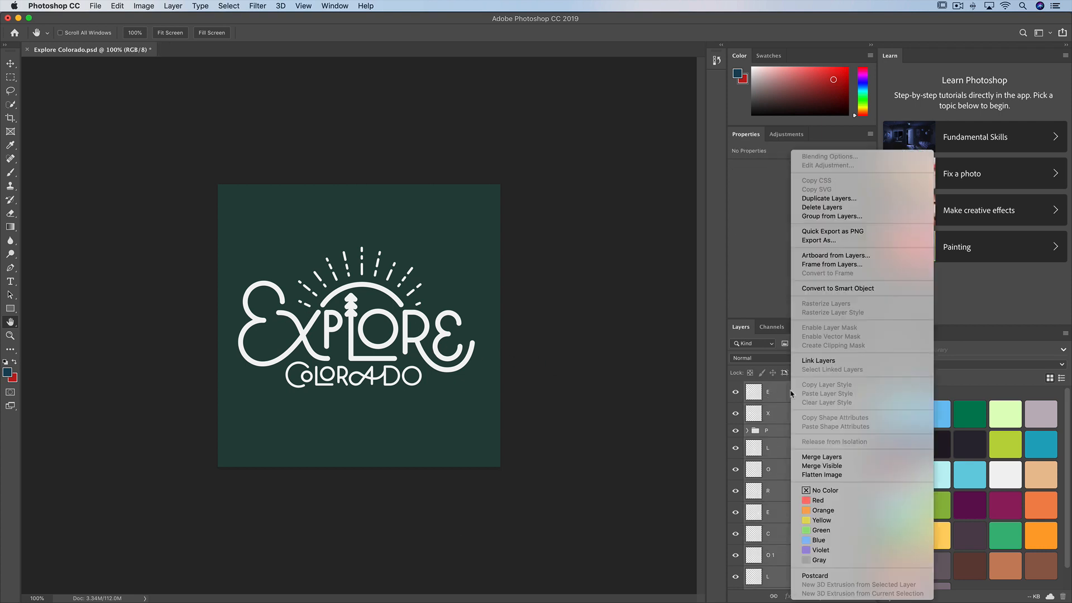
{"action": "left_click", "coordinate": [832, 217]}
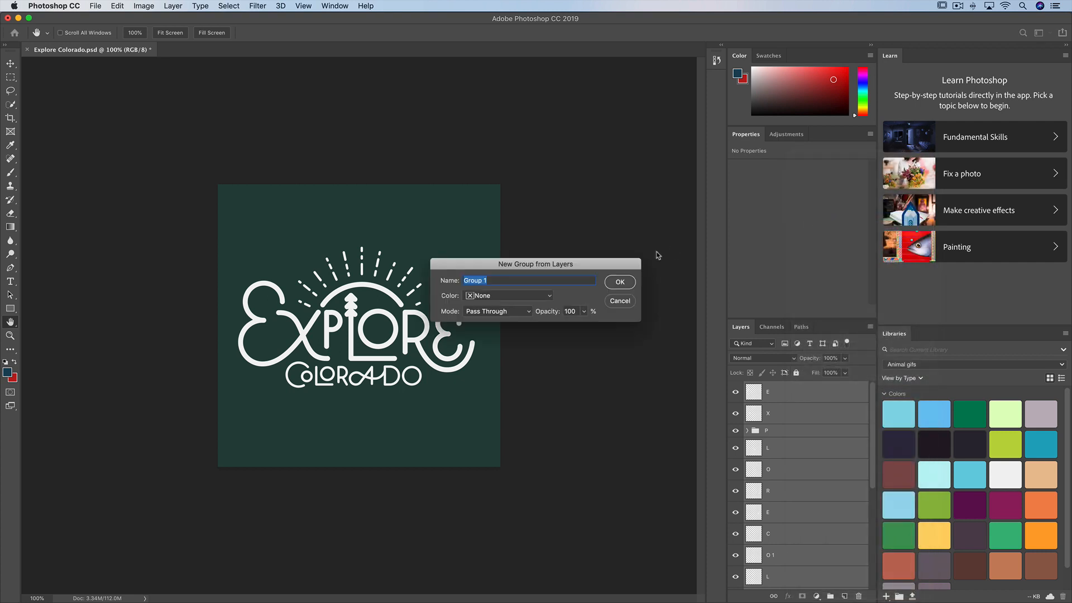
{"action": "type", "text": "lettering"}
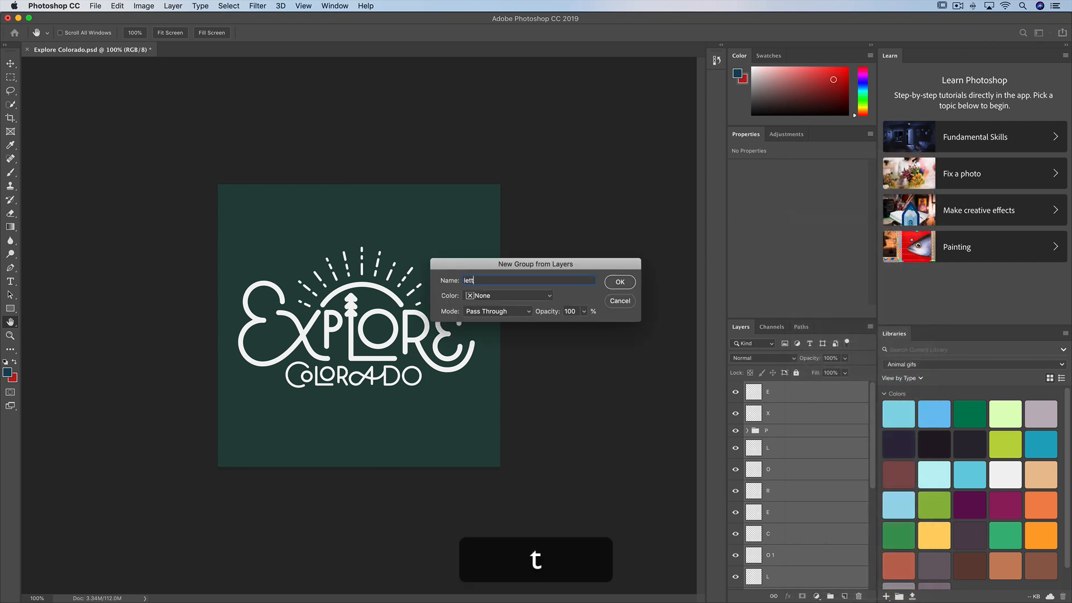
{"action": "key", "text": "Return"}
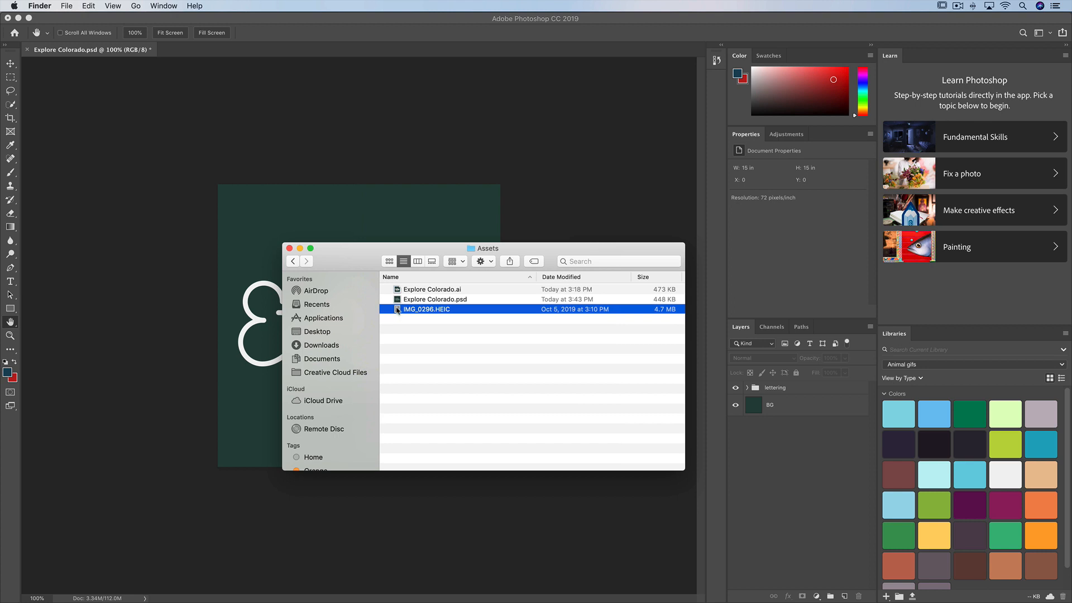
Open the texture photo IMG_0296.HEIC from the Assets folder in Photoshop and convert its locked background into a regular layer.
{"action": "left_click_drag", "start_coordinate": [397, 310], "coordinate": [628, 584]}
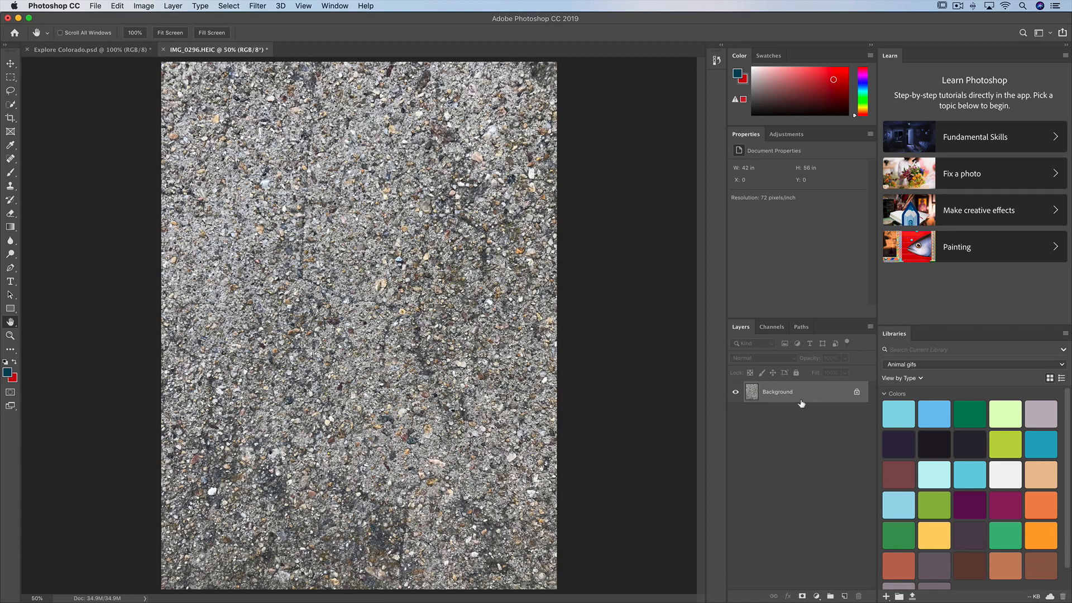
{"action": "double_click", "coordinate": [770, 395]}
{"action": "left_click", "coordinate": [624, 273]}
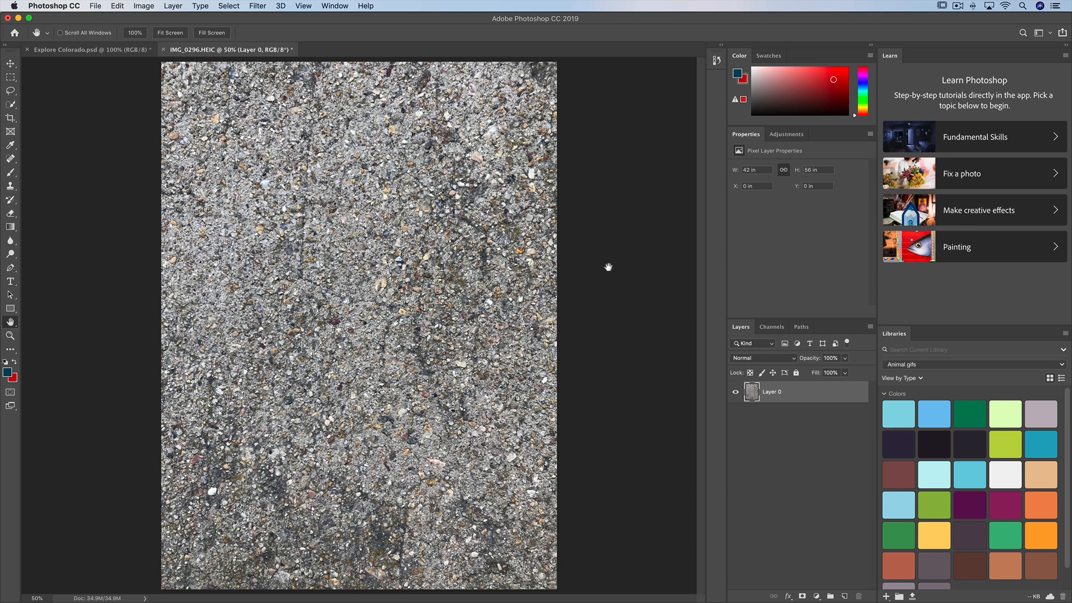
Convert the texture photo to Grayscale mode, discarding its color information.
{"action": "left_click", "coordinate": [145, 7]}
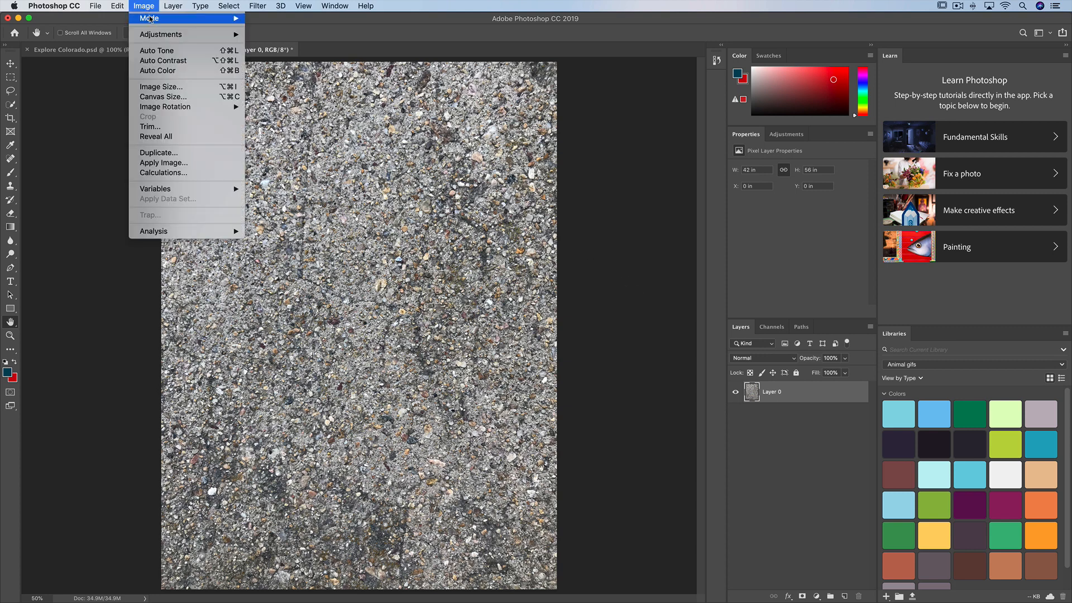
{"action": "mouse_move", "coordinate": [151, 18]}
{"action": "left_click", "coordinate": [269, 32]}
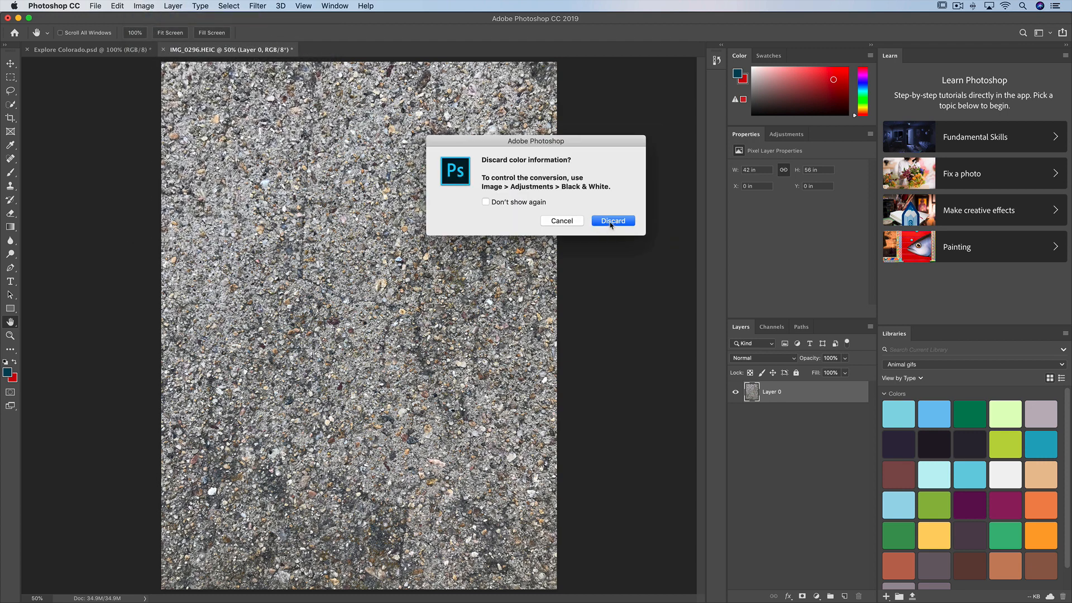
{"action": "left_click", "coordinate": [611, 222]}
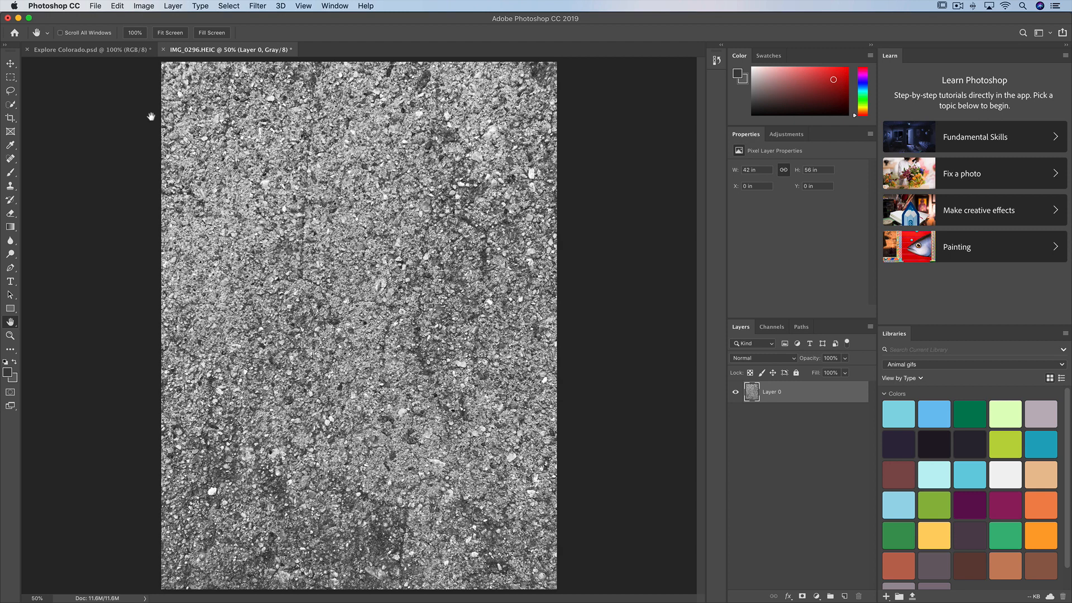
Apply a Levels adjustment to the texture with input levels of 54, 1.00 and 84 for strong black-and-white contrast.
{"action": "left_click", "coordinate": [149, 6]}
{"action": "mouse_move", "coordinate": [149, 18]}
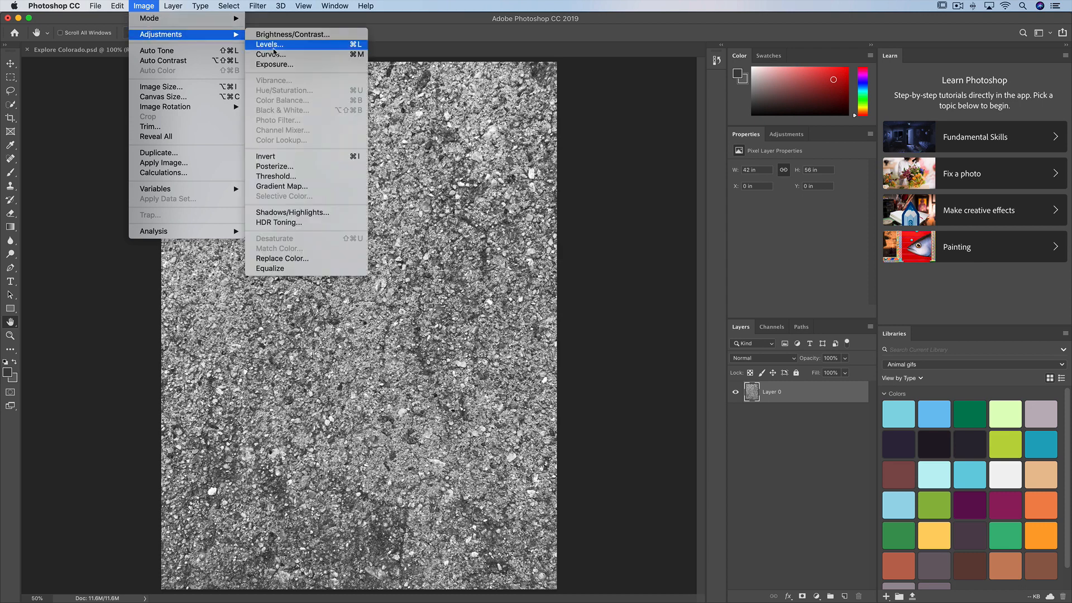
{"action": "left_click", "coordinate": [274, 44]}
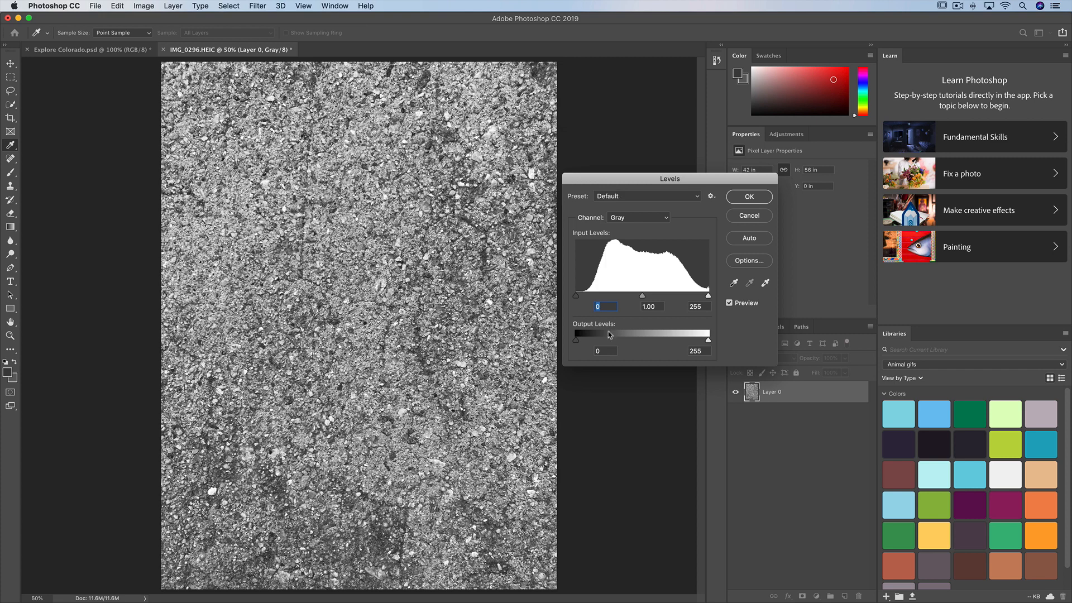
{"action": "left_click_drag", "start_coordinate": [579, 298], "coordinate": [630, 300]}
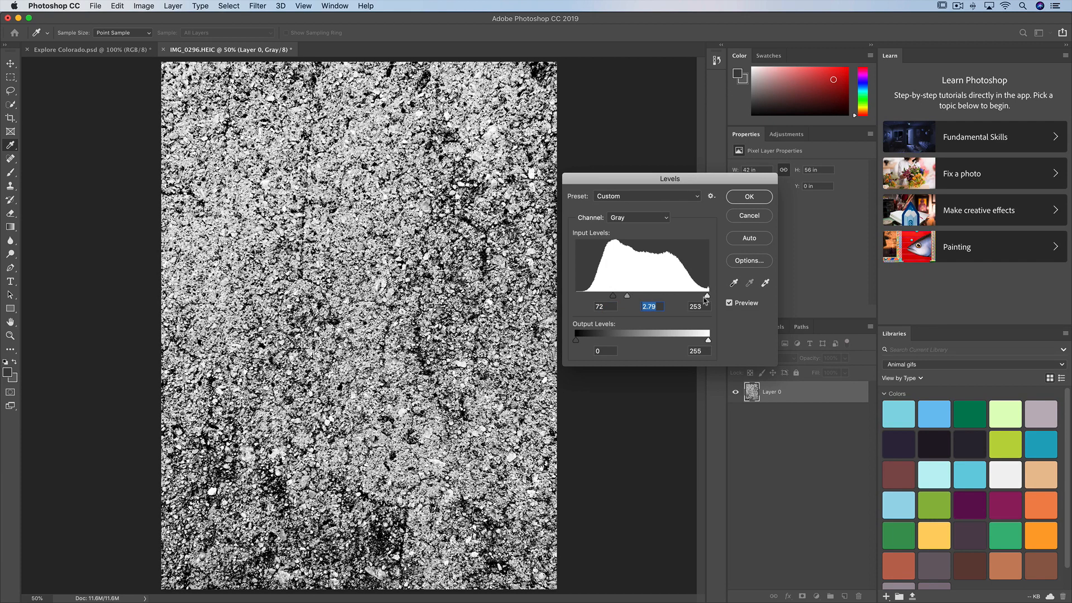
{"action": "left_click_drag", "start_coordinate": [709, 296], "coordinate": [619, 298]}
{"action": "left_click_drag", "start_coordinate": [610, 298], "coordinate": [613, 299]}
{"action": "left_click", "coordinate": [613, 298]}
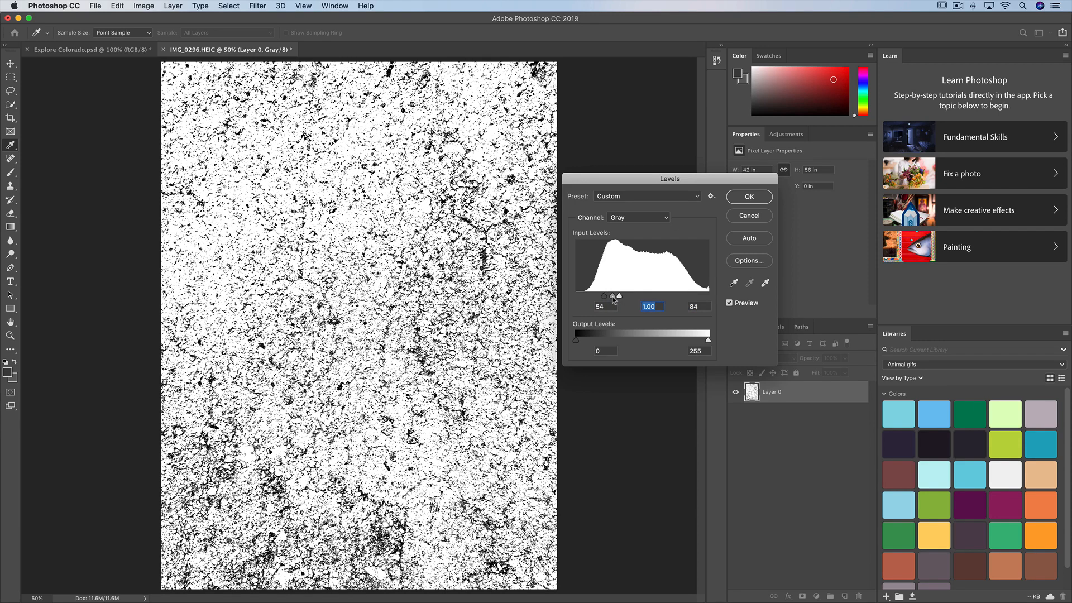
{"action": "left_click", "coordinate": [748, 198]}
Select the entire texture image, copy it, and delete it from its layer.
{"action": "key", "text": "v"}
{"action": "key", "text": "super+d"}
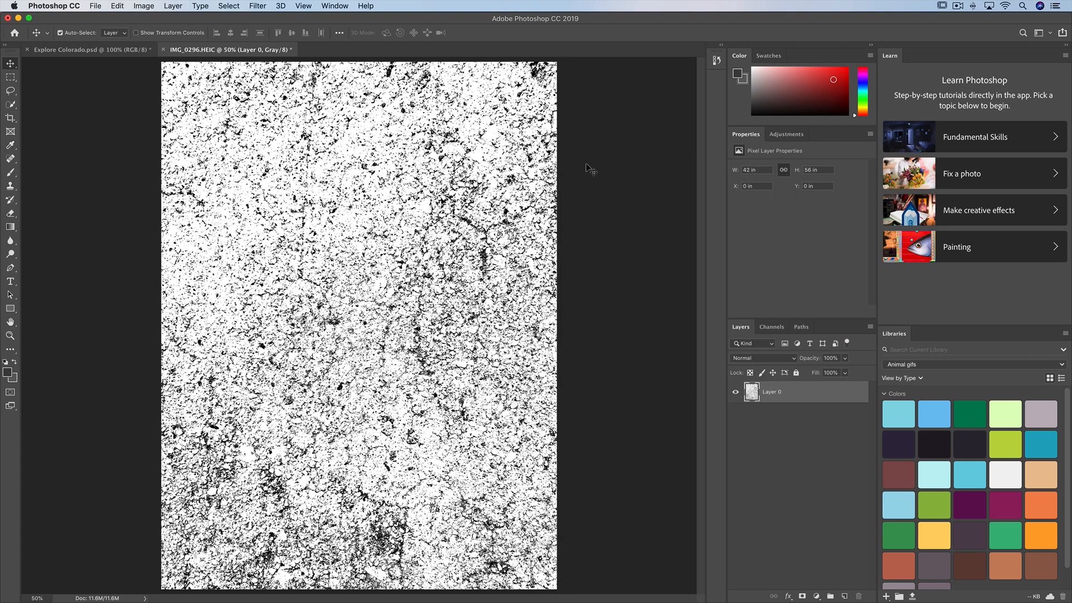
{"action": "key", "text": "super+a"}
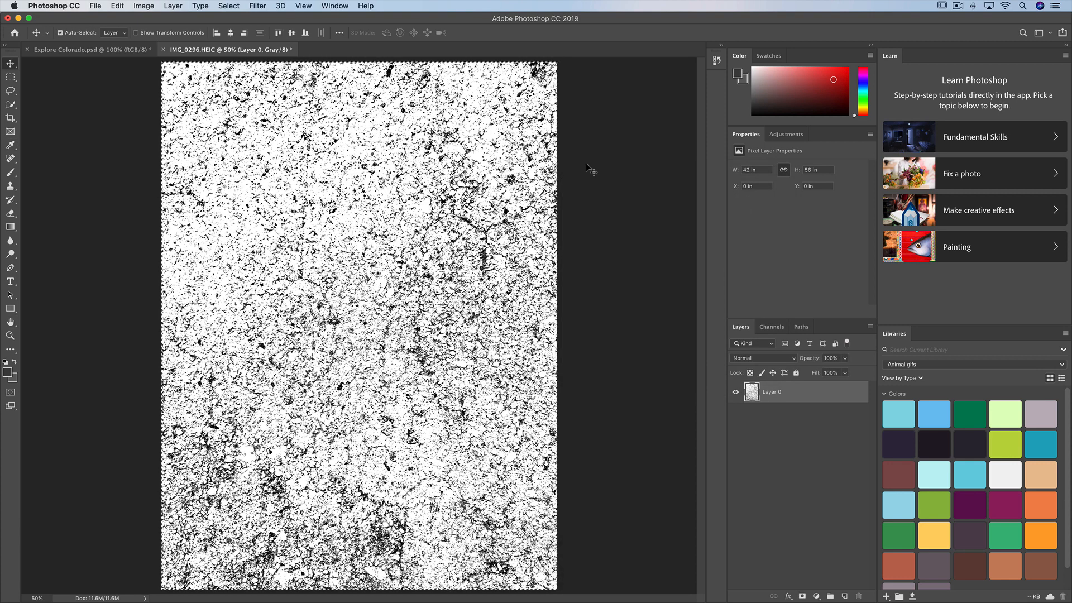
{"action": "key", "text": "super+c"}
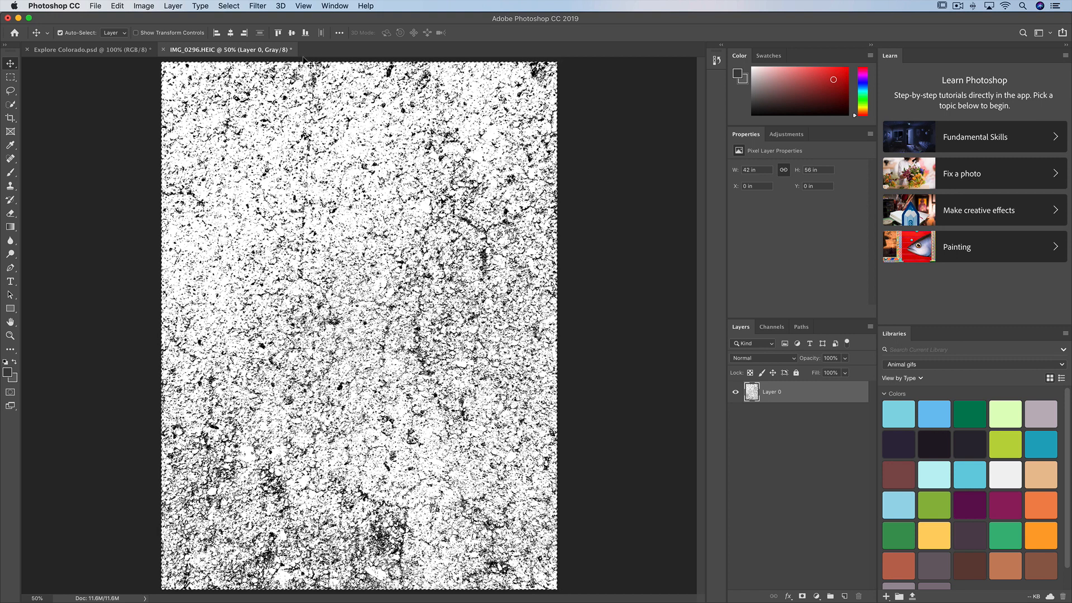
{"action": "key", "text": "BackSpace"}
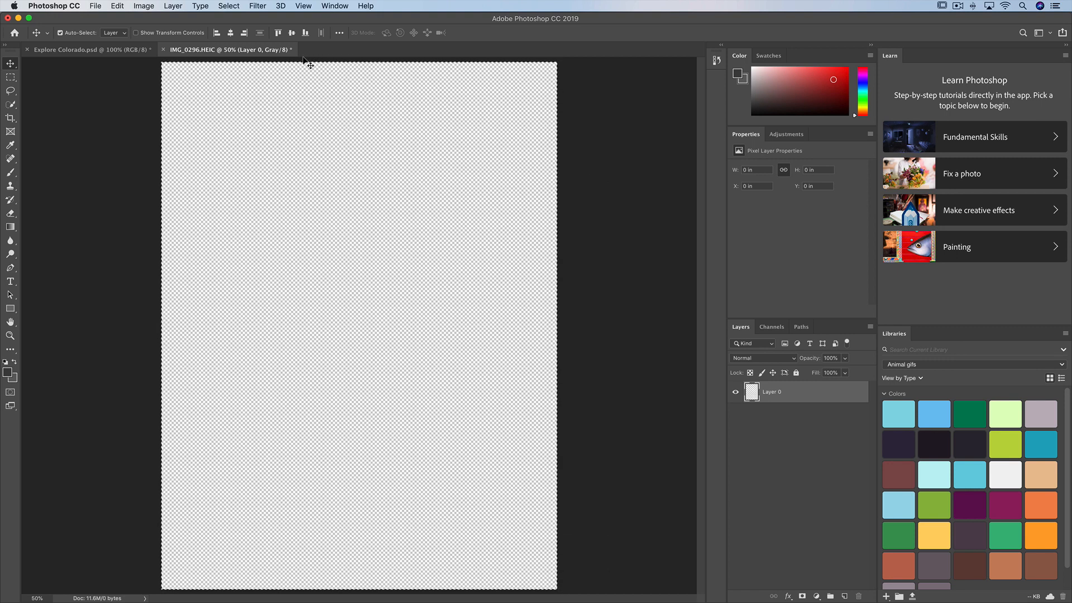
Enter Quick Mask mode on the emptied layer and paste the copied texture into the mask.
{"action": "key", "text": "q"}
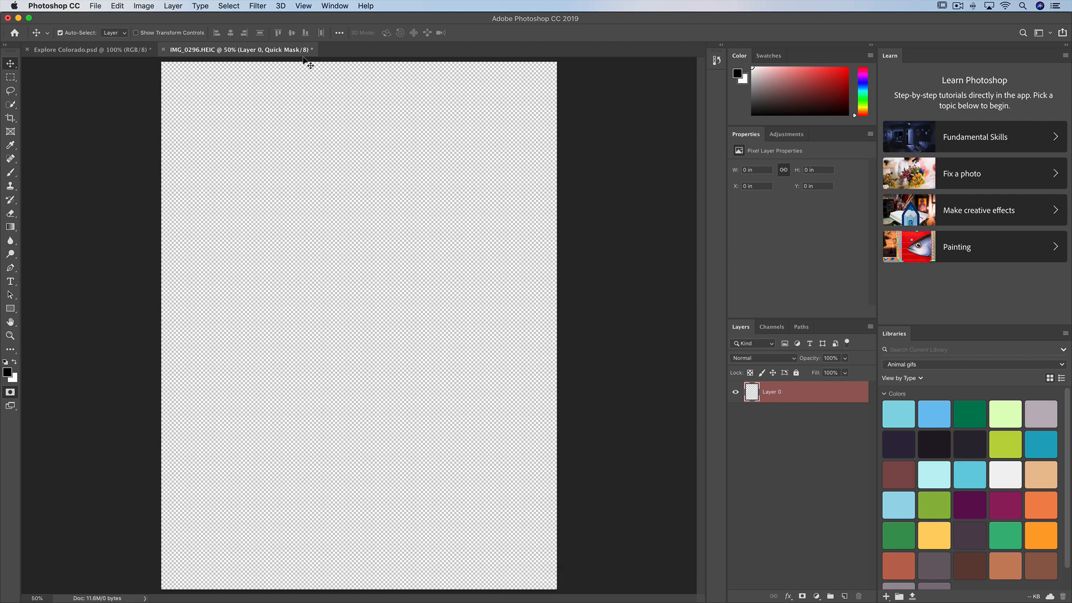
{"action": "left_click", "coordinate": [771, 327]}
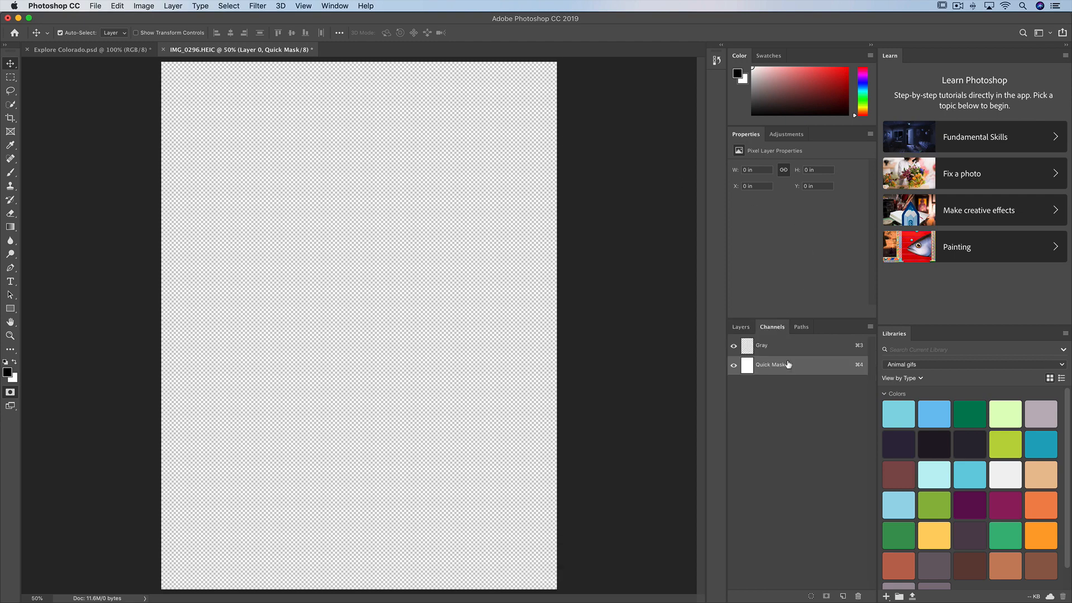
{"action": "left_click", "coordinate": [741, 327]}
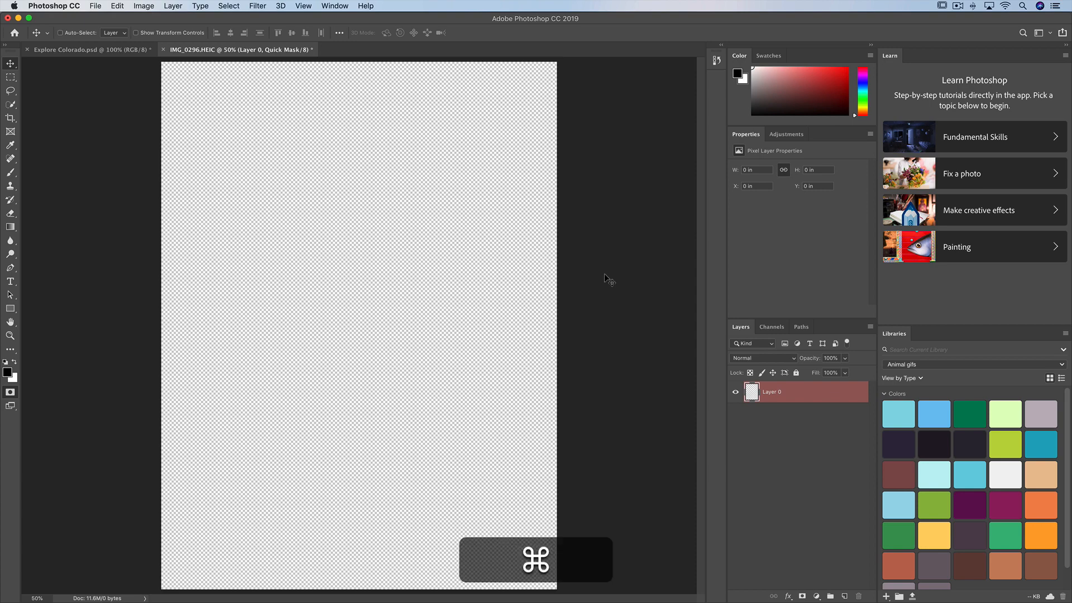
{"action": "key", "text": "super+v"}
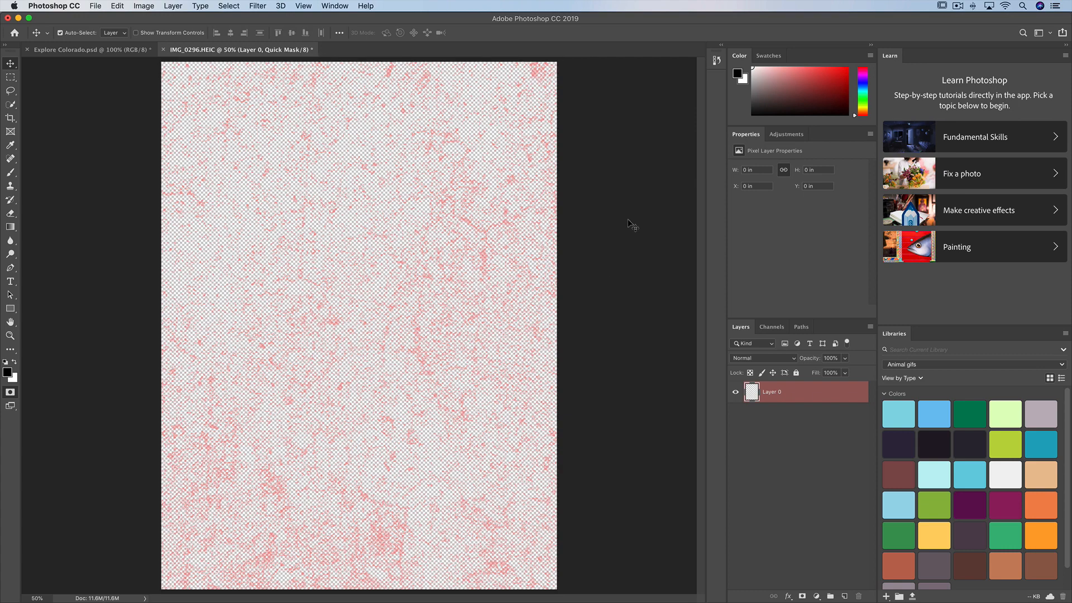
Leave Quick Mask mode to turn the texture into a selection, and invert that selection.
{"action": "key", "text": "q"}
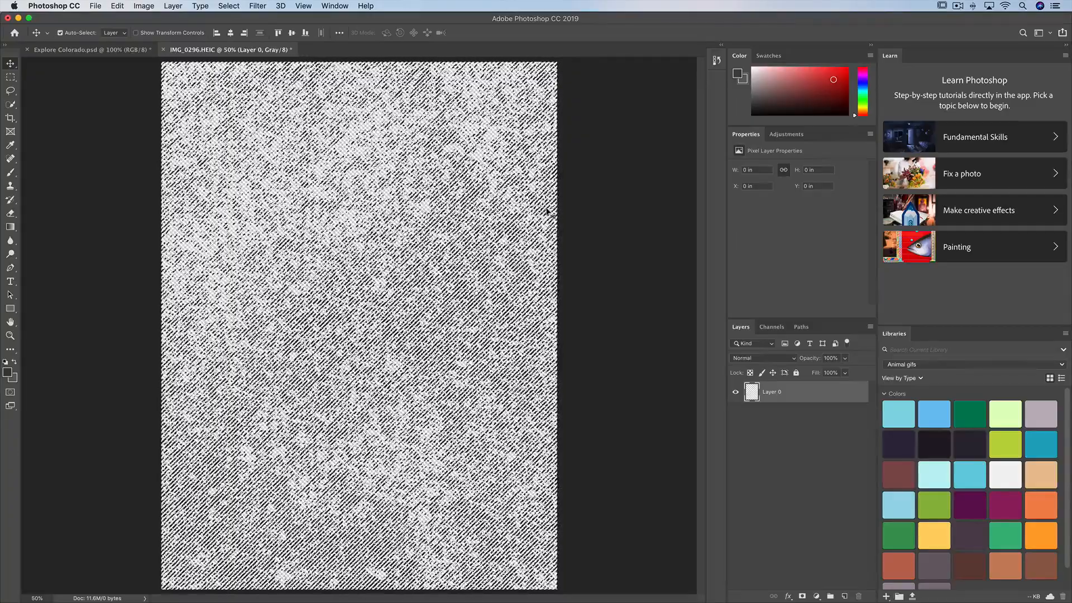
{"action": "left_click", "coordinate": [234, 9]}
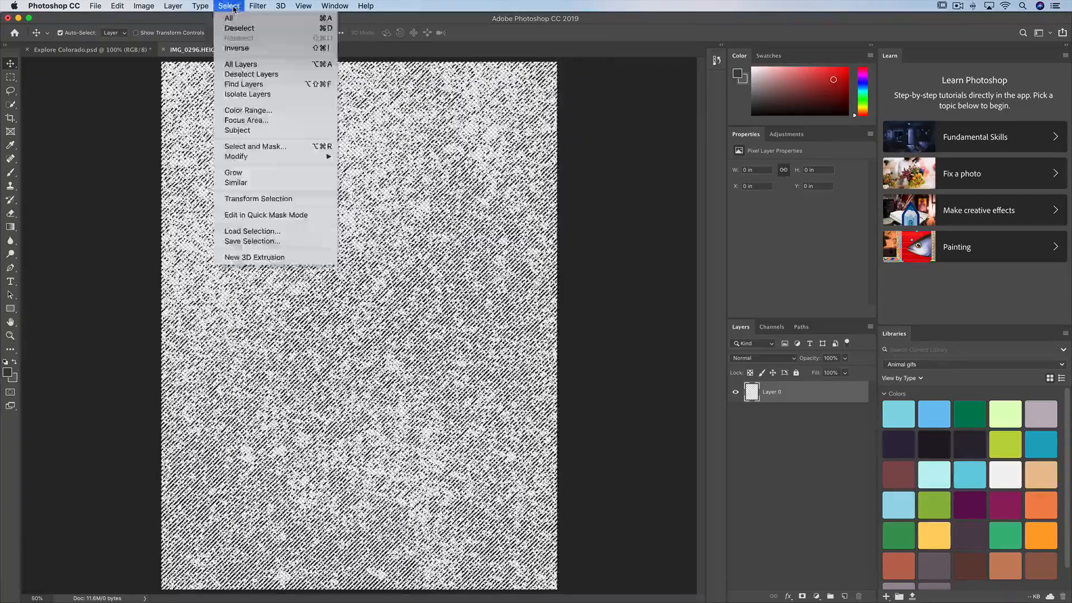
{"action": "left_click", "coordinate": [237, 50]}
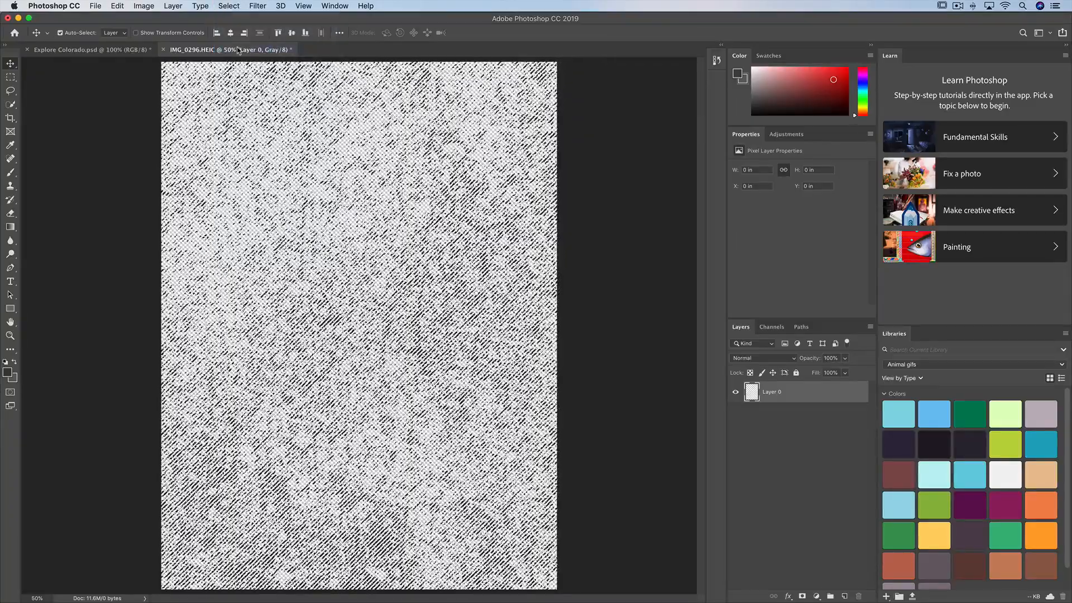
Fill the inverted texture selection with black in Normal mode at 100% opacity, and deselect it.
{"action": "left_click", "coordinate": [125, 11]}
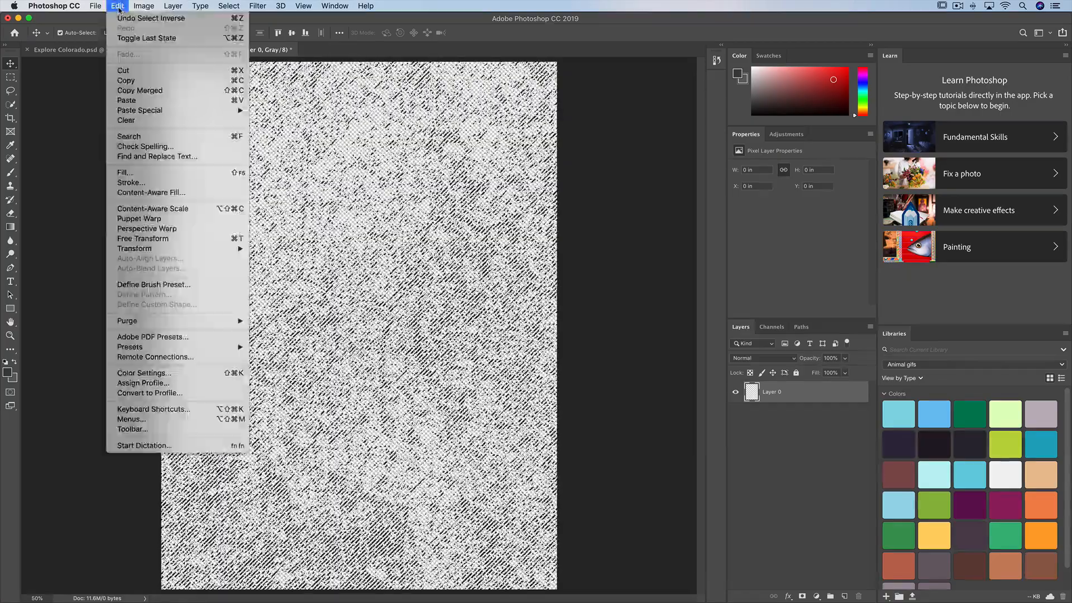
{"action": "left_click", "coordinate": [137, 170]}
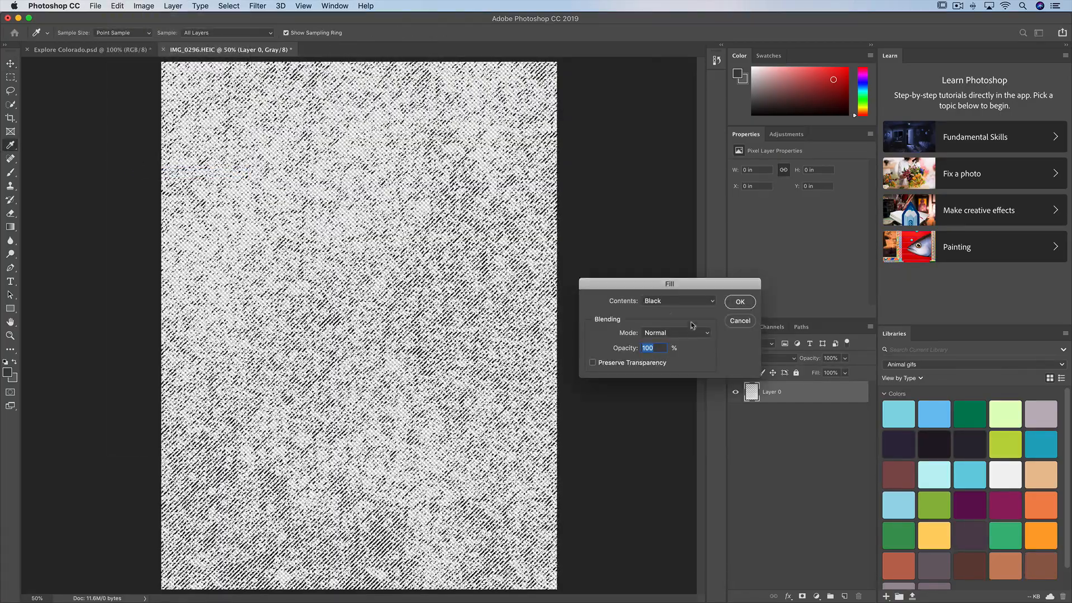
{"action": "left_click_drag", "start_coordinate": [676, 283], "coordinate": [578, 265]}
{"action": "left_click", "coordinate": [578, 282]}
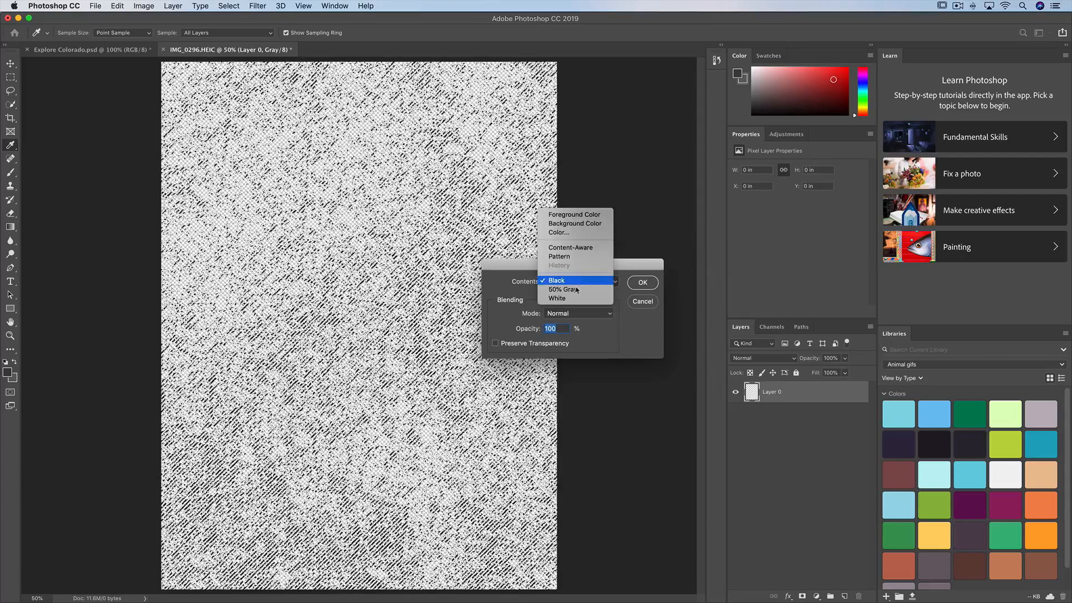
{"action": "left_click", "coordinate": [575, 283]}
{"action": "left_click", "coordinate": [642, 282]}
{"action": "key", "text": "v"}
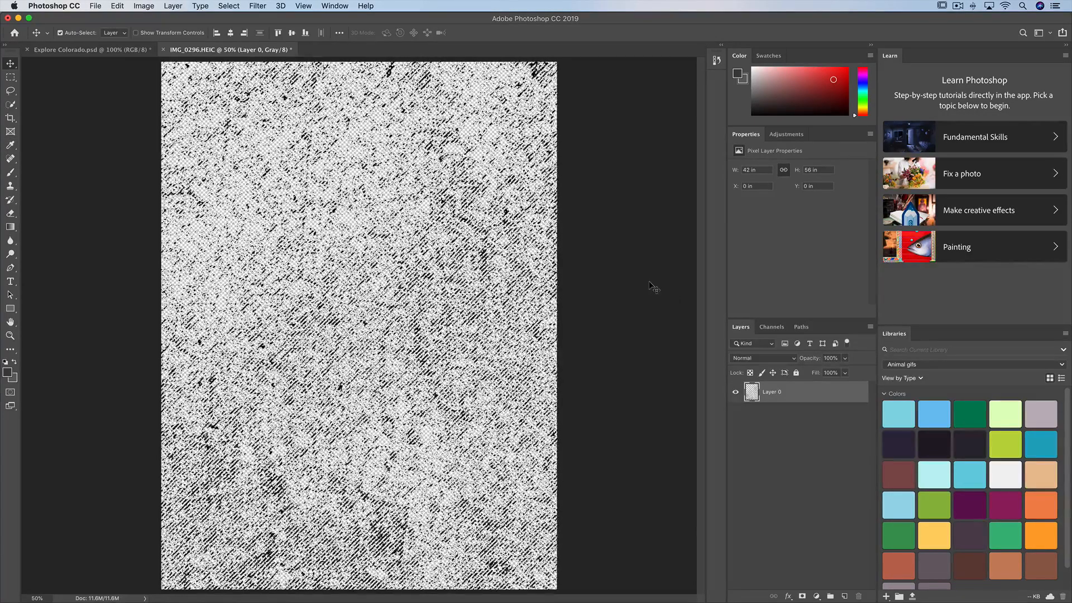
{"action": "key", "text": "super"}
{"action": "key", "text": "super+d"}
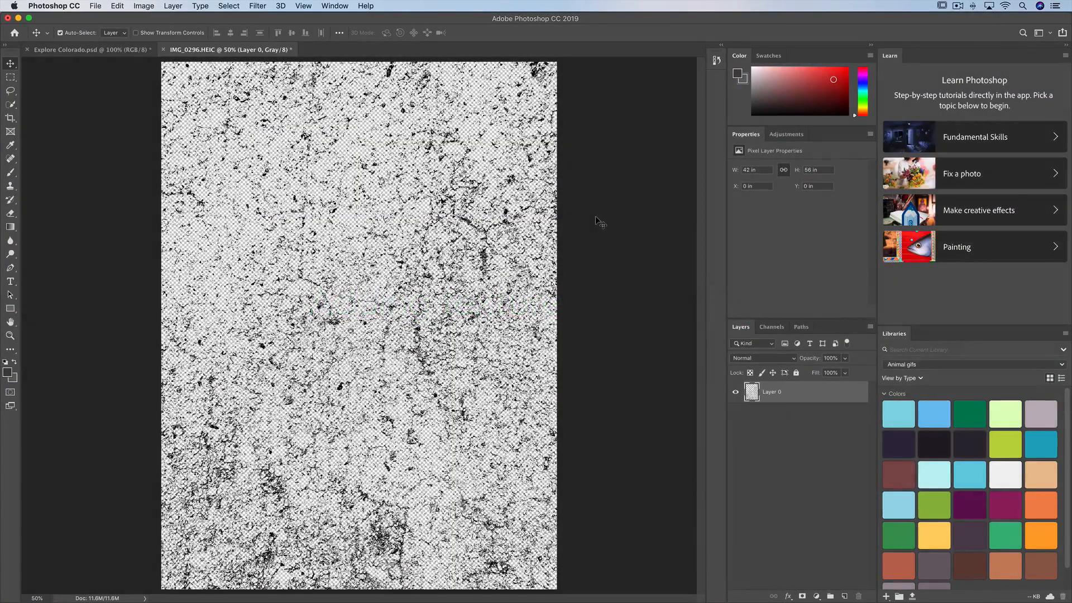
Copy the entire black texture and paste it as a new layer into the Explore Colorado.psd document.
{"action": "key", "text": "super+a"}
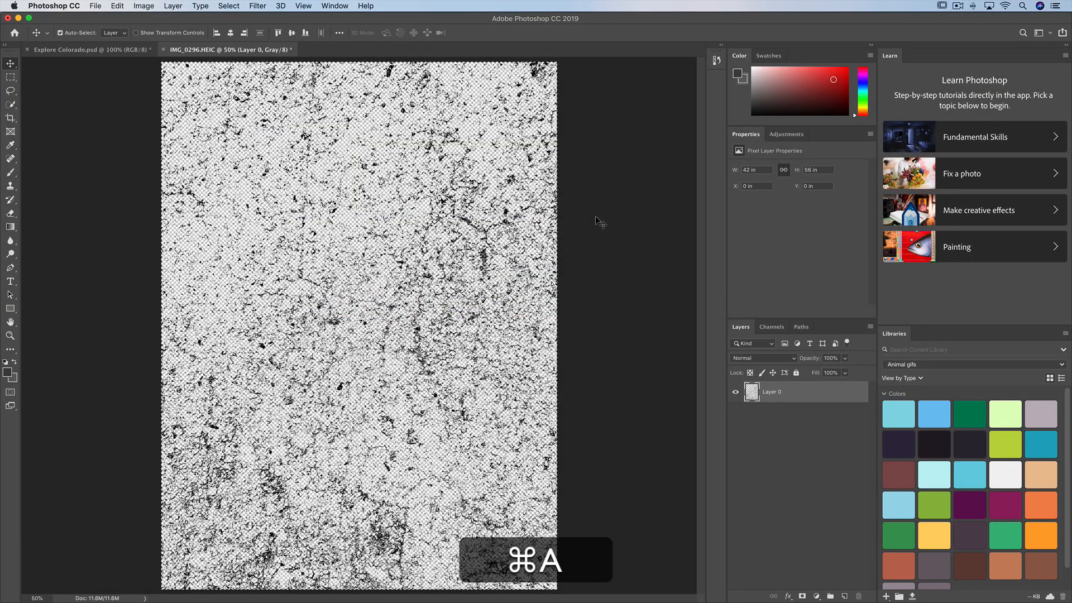
{"action": "key", "text": "super+c"}
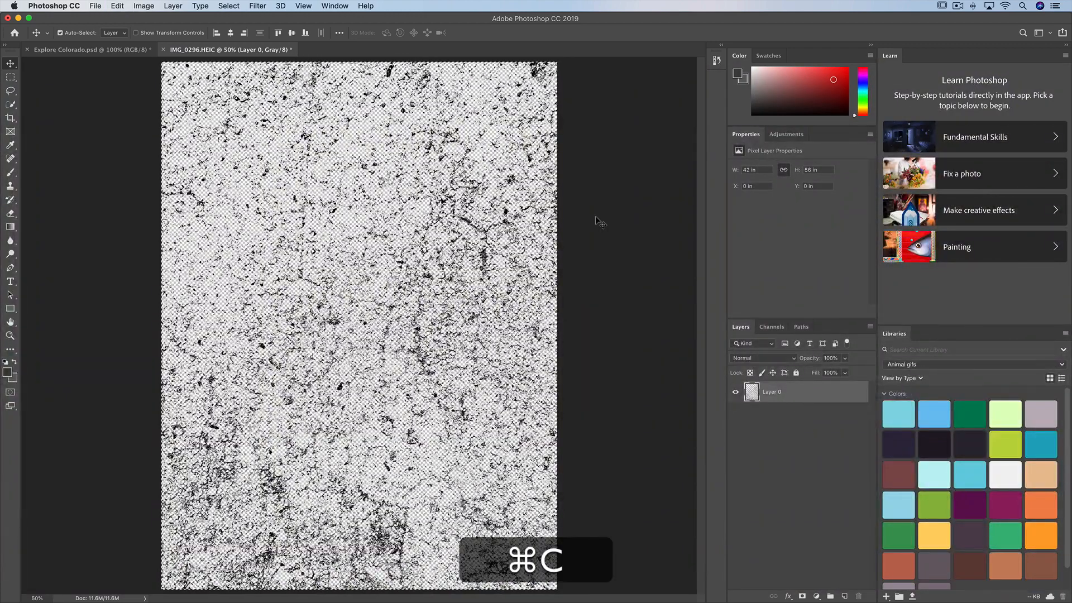
{"action": "left_click", "coordinate": [84, 52]}
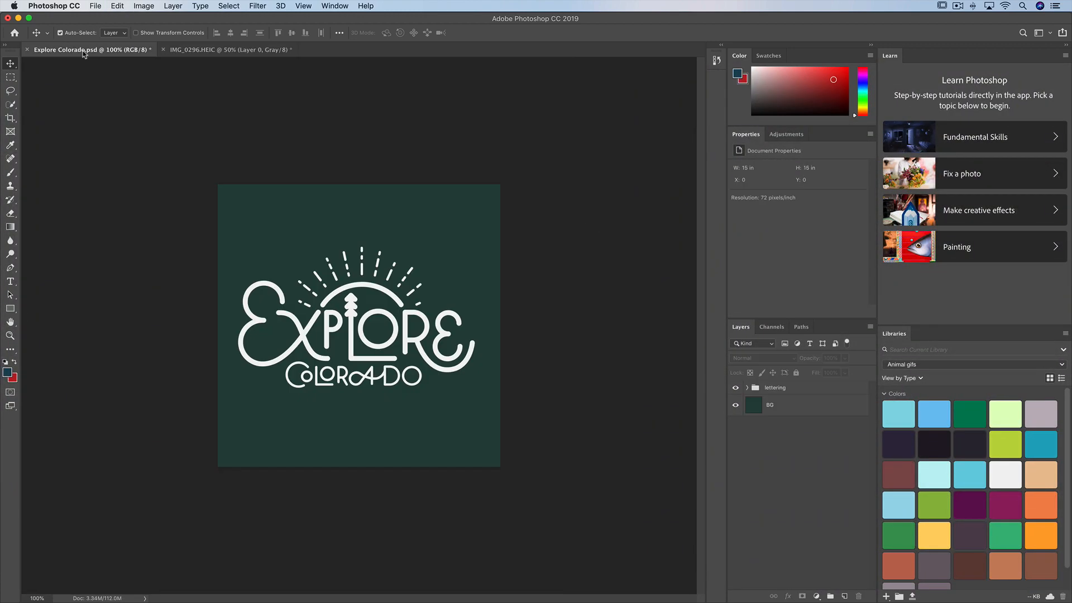
{"action": "key", "text": "super+v"}
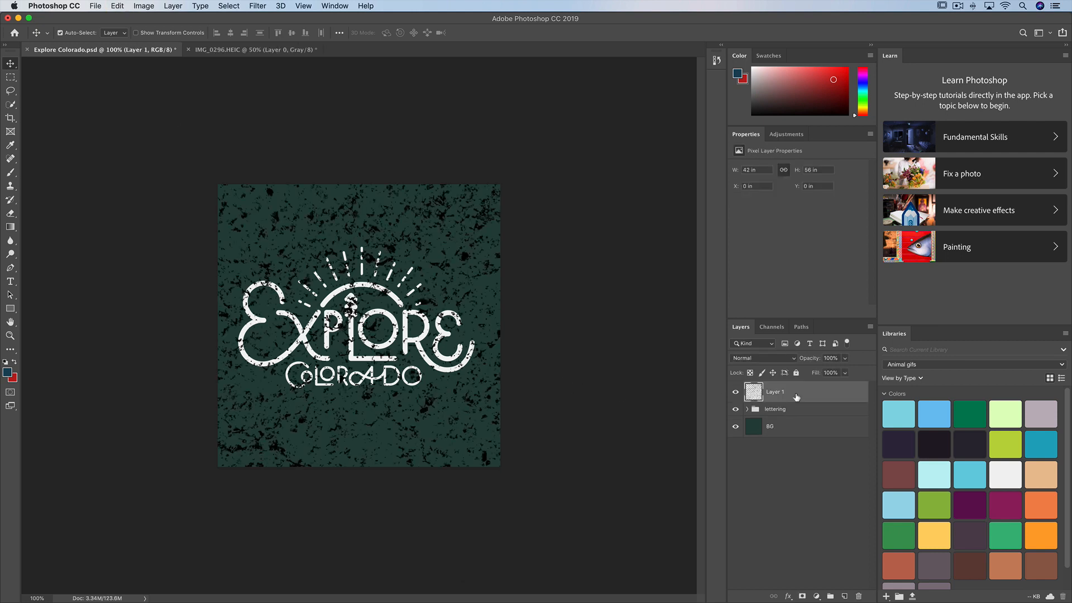
Scale the pasted texture proportionally to about 13.33 × 17.78 in and position it over the Explore Colorado lettering.
{"action": "key", "text": "super+t"}
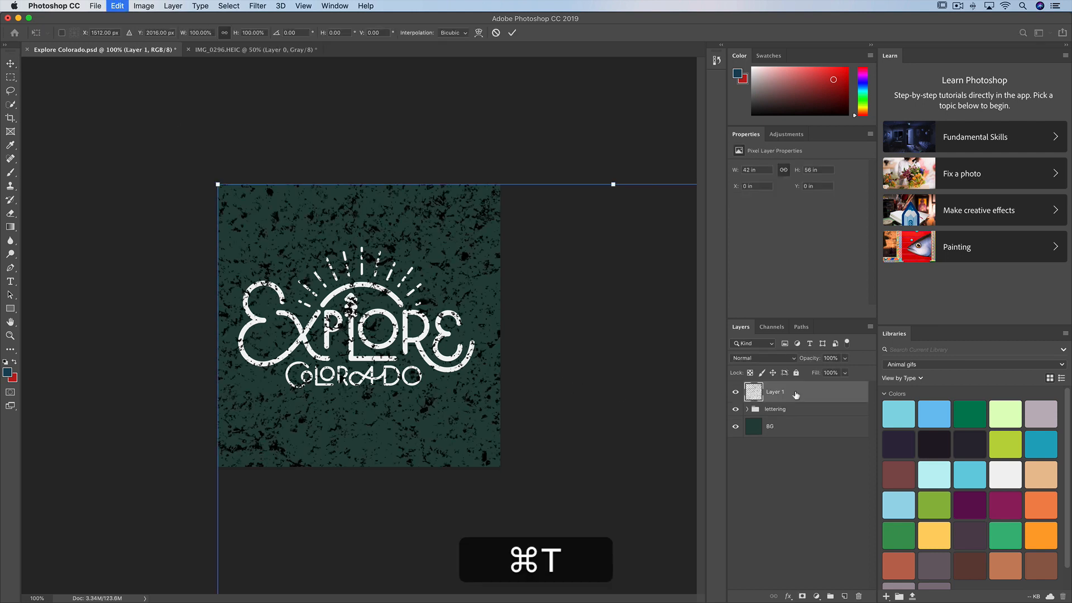
{"action": "key", "text": "super+minus"}
{"action": "key", "text": "super+minus"}
{"action": "key", "text": "super+minus"}
{"action": "key", "text": "super+minus"}
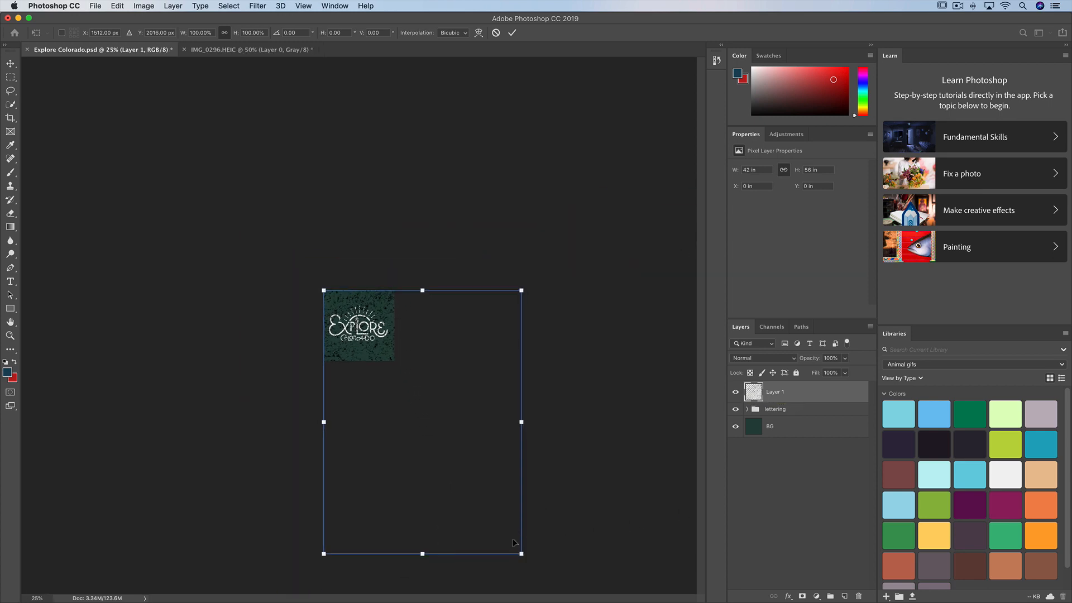
{"action": "left_click_drag", "start_coordinate": [521, 555], "coordinate": [391, 380]}
{"action": "key", "text": "super"}
{"action": "key", "text": "super+0"}
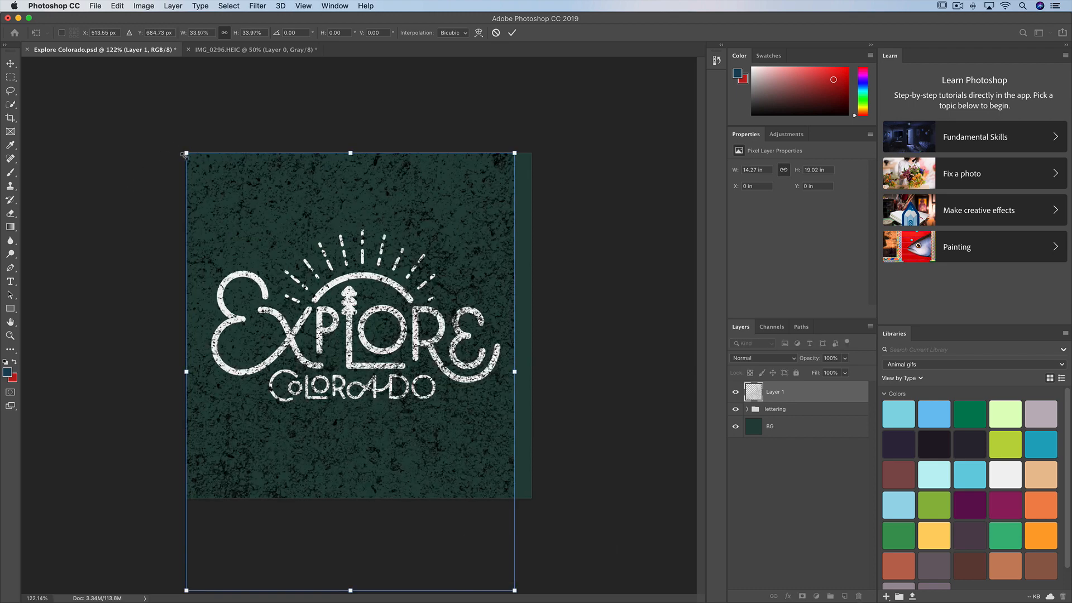
{"action": "left_click_drag", "start_coordinate": [189, 157], "coordinate": [195, 166]}
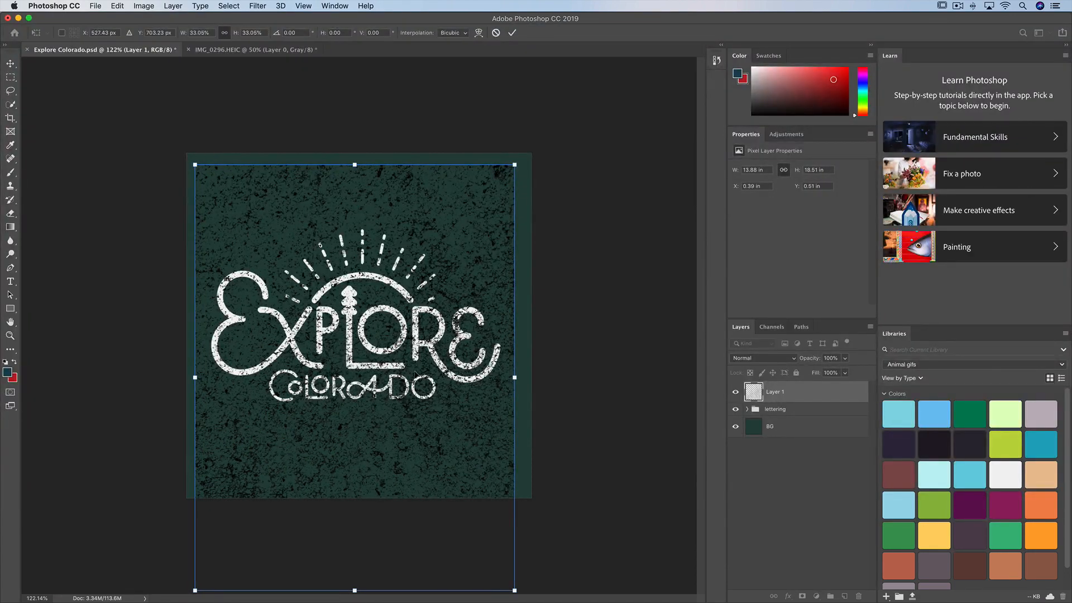
{"action": "left_click_drag", "start_coordinate": [420, 356], "coordinate": [418, 315]}
{"action": "left_click_drag", "start_coordinate": [190, 124], "coordinate": [202, 141]}
{"action": "left_click_drag", "start_coordinate": [351, 234], "coordinate": [345, 176]}
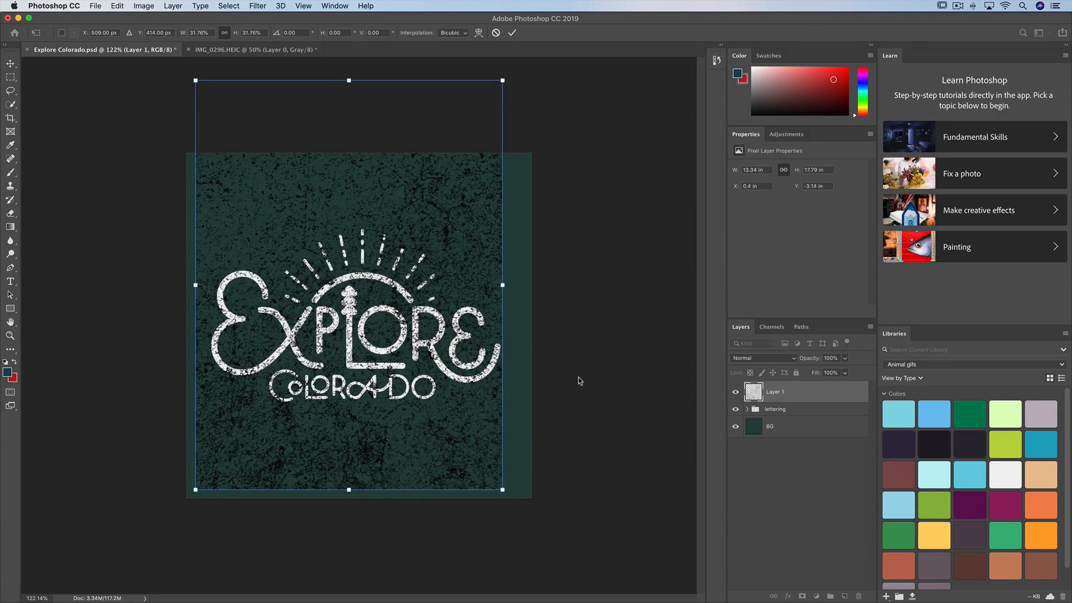
{"action": "key", "text": "Return"}
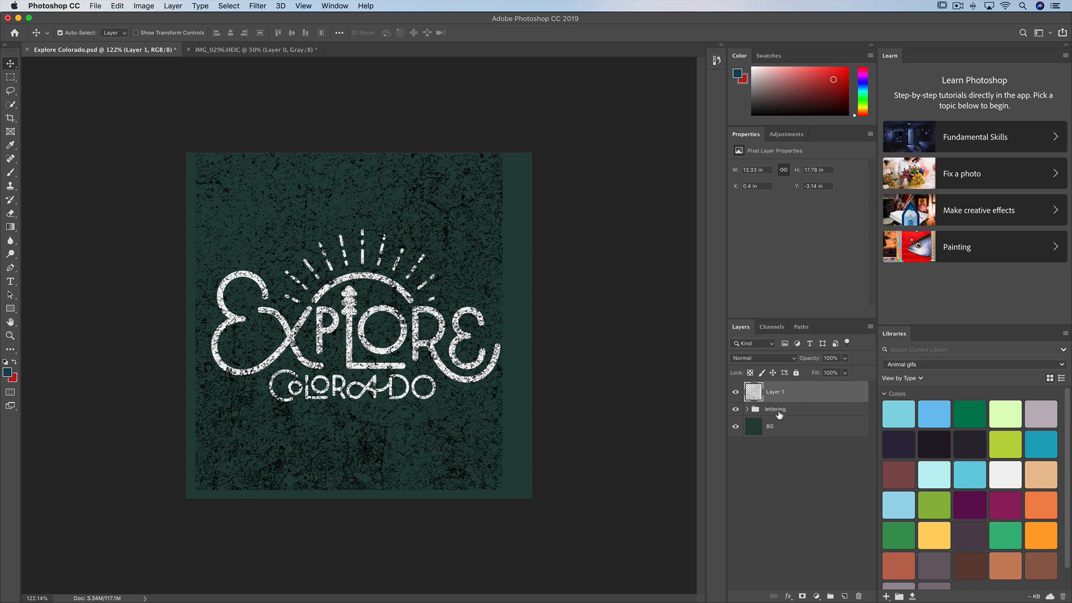
Rename the pasted texture layer as "texture".
{"action": "double_click", "coordinate": [784, 391]}
{"action": "type", "text": "texture"}
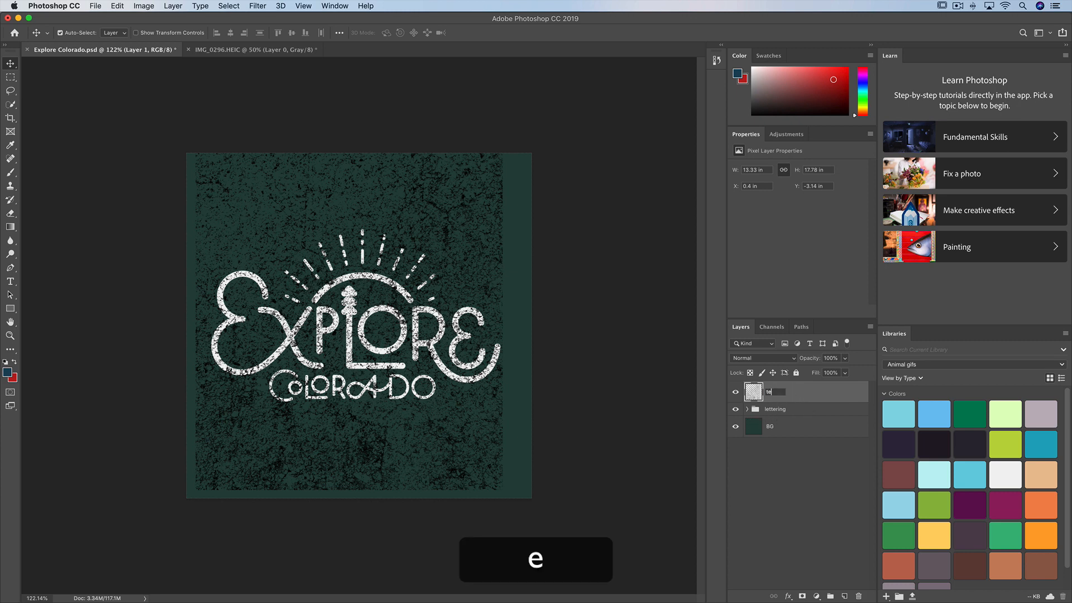
{"action": "key", "text": "Return"}
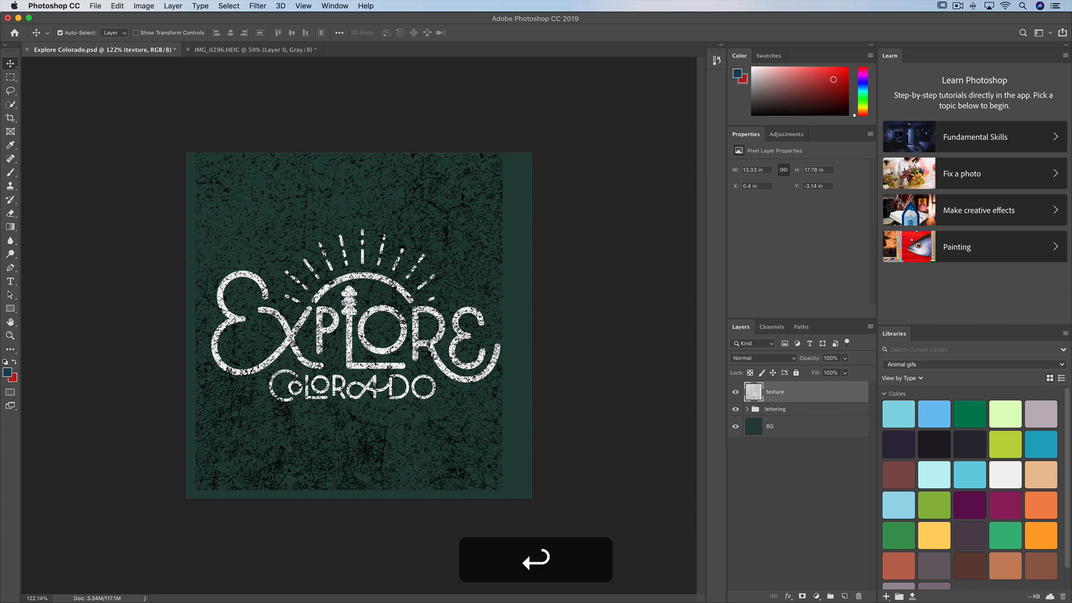
Group the texture layer and the lettering group into a new group named "textured lettering".
{"action": "left_click", "coordinate": [808, 413], "text": "shift"}
{"action": "right_click", "coordinate": [807, 397]}
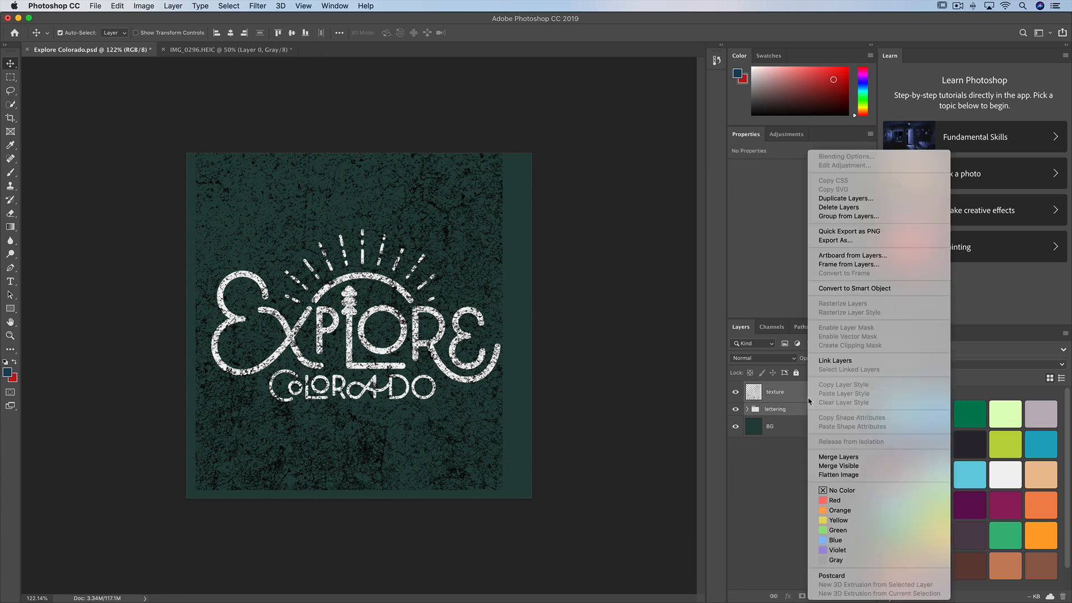
{"action": "left_click", "coordinate": [850, 221]}
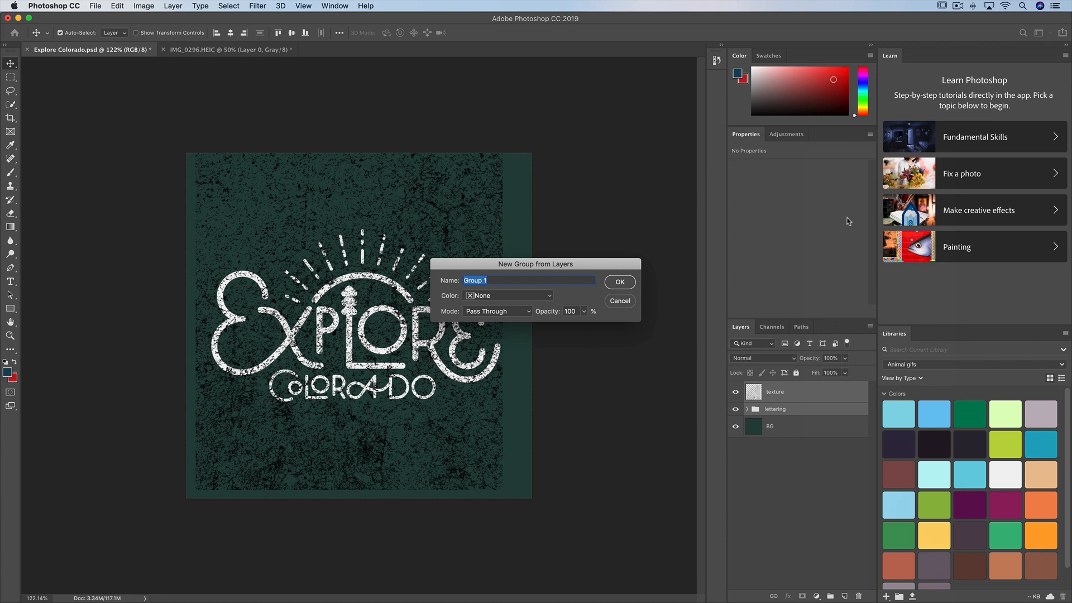
{"action": "type", "text": "te"}
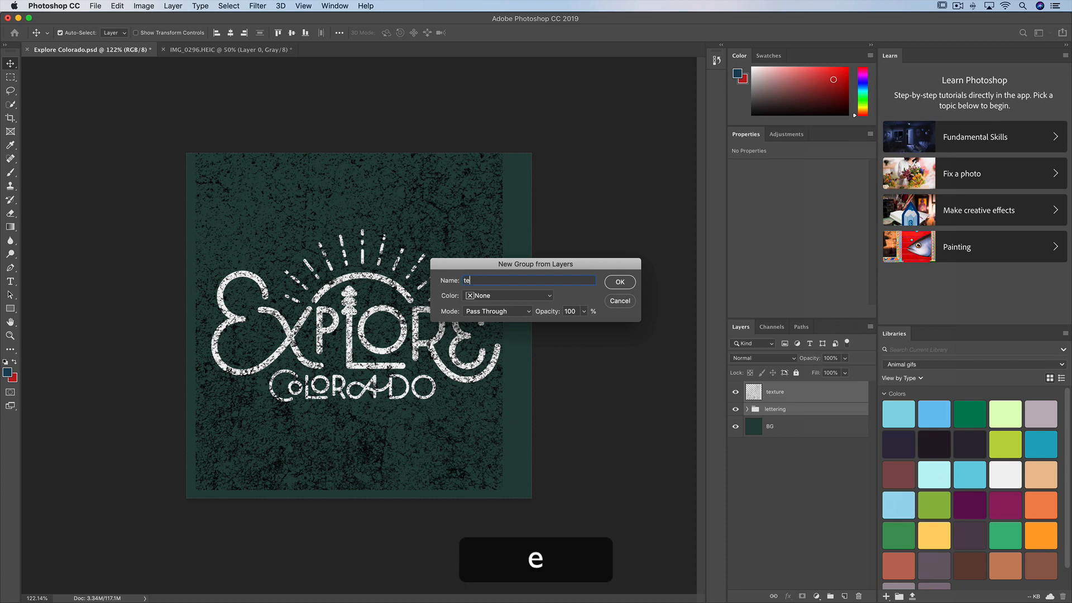
{"action": "type", "text": "xtured lettering"}
{"action": "key", "text": "Return"}
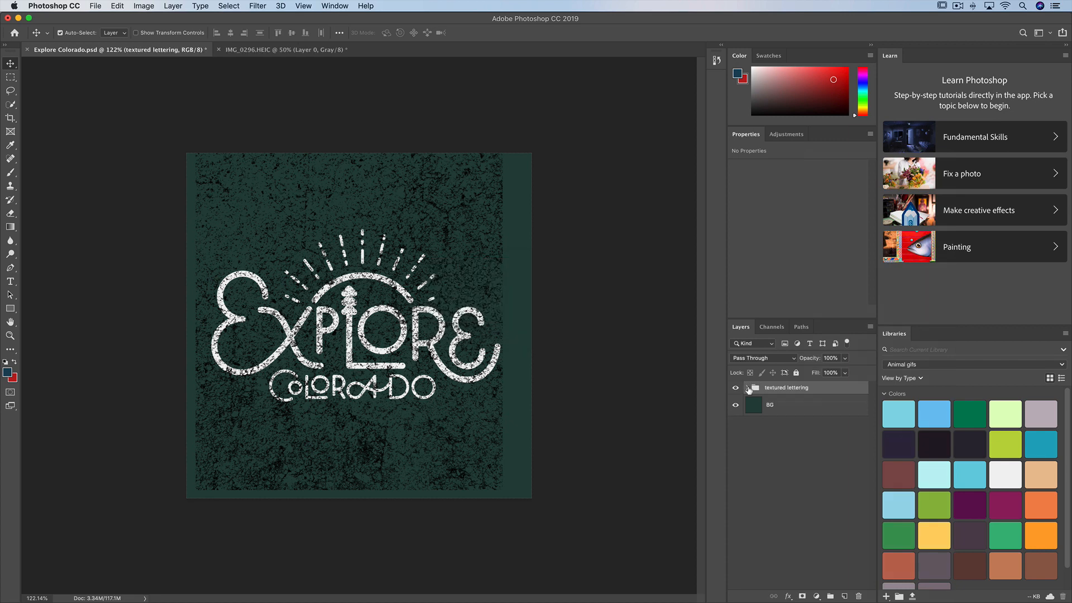
In the texture layer's blending options, set Fill Opacity to 0% and Knockout to Shallow.
{"action": "left_click", "coordinate": [748, 388]}
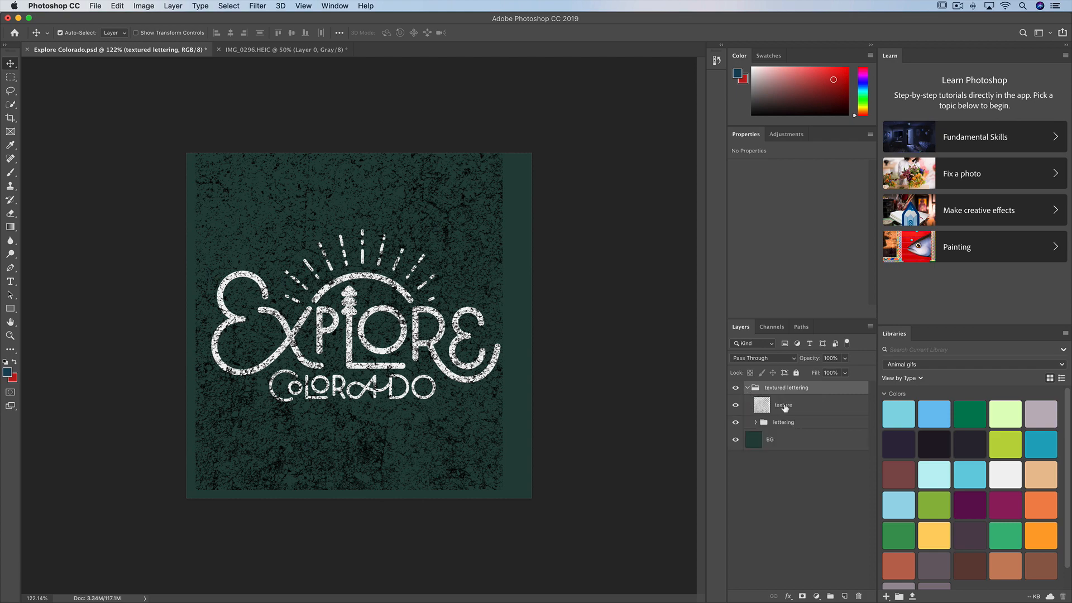
{"action": "double_click", "coordinate": [822, 409]}
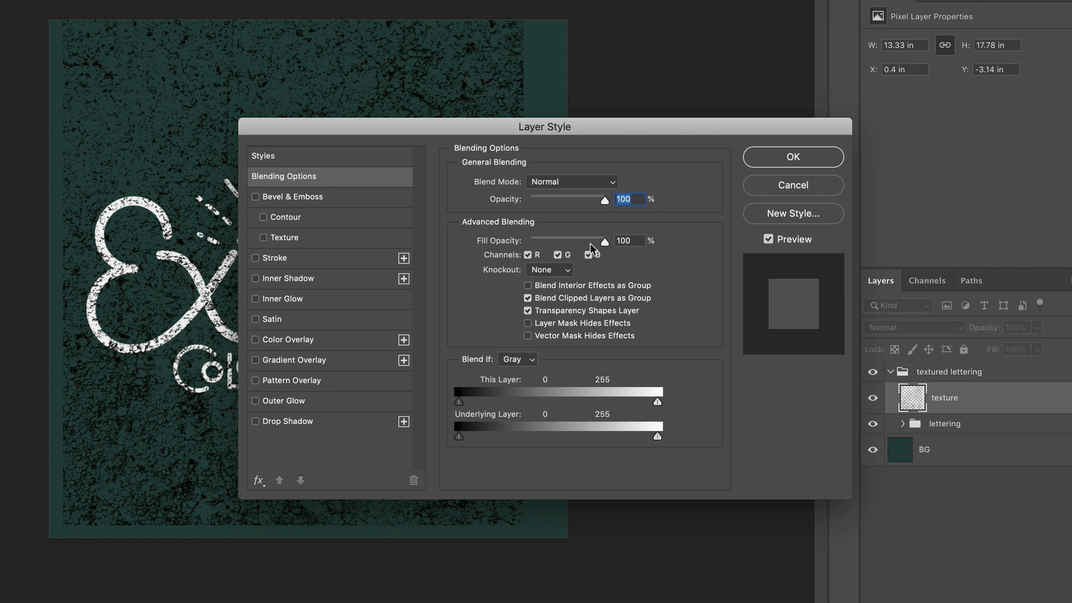
{"action": "left_click_drag", "start_coordinate": [605, 243], "coordinate": [511, 246]}
{"action": "left_click", "coordinate": [554, 271]}
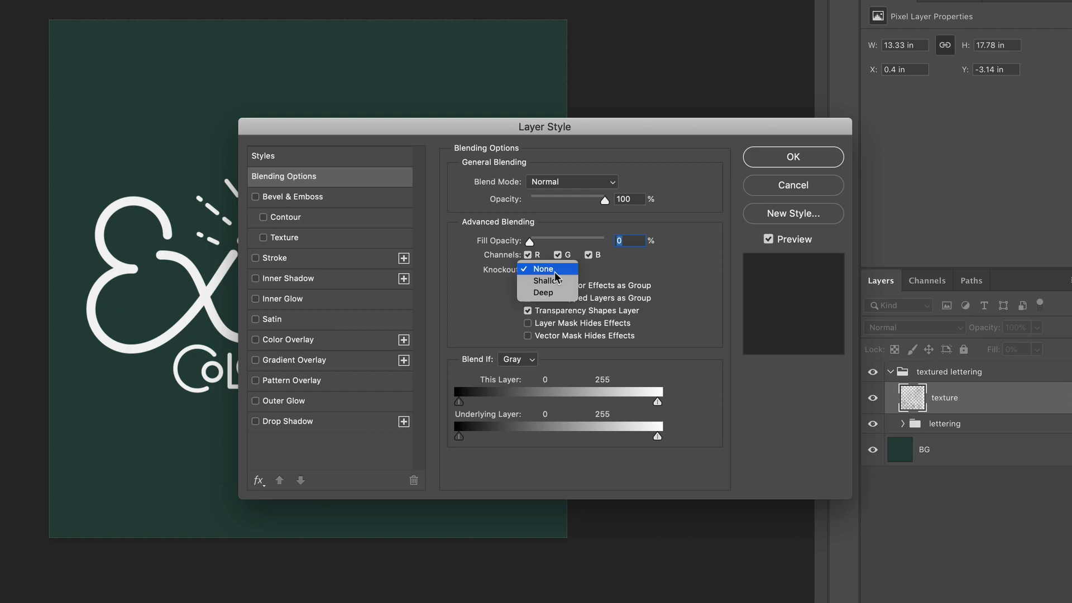
{"action": "left_click", "coordinate": [557, 280]}
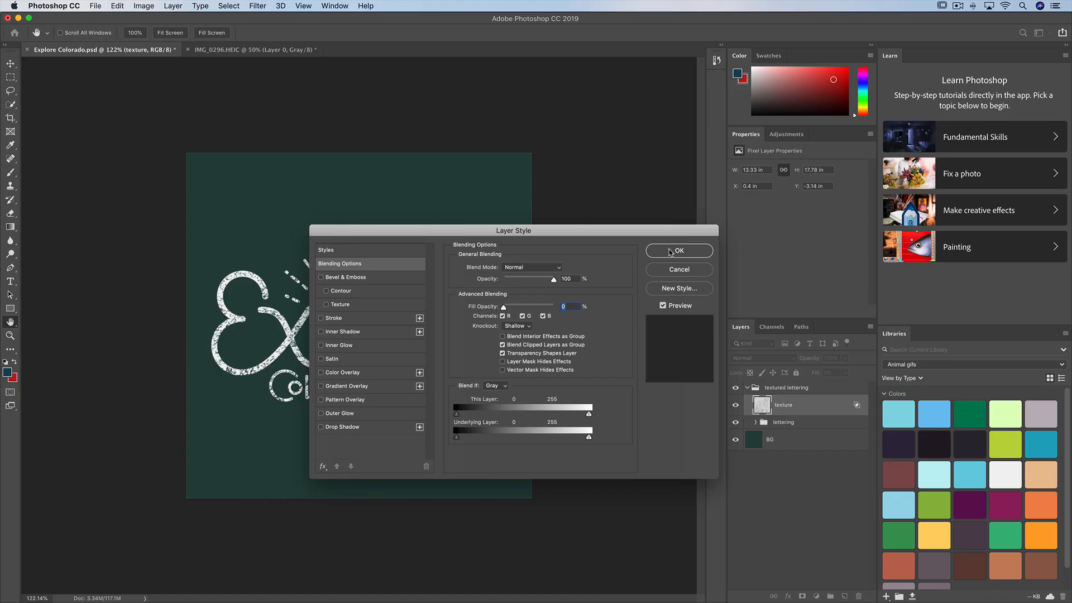
{"action": "left_click", "coordinate": [670, 253]}
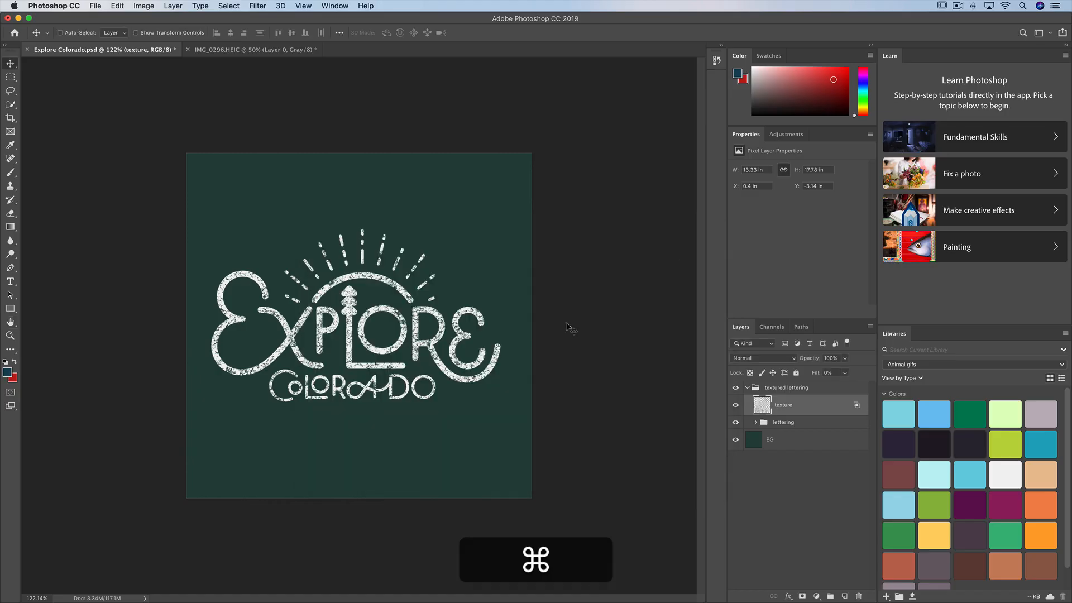
Duplicate the lettering group as "lettering edge" and move the copy out above the textured lettering group.
{"action": "key", "text": "super+0"}
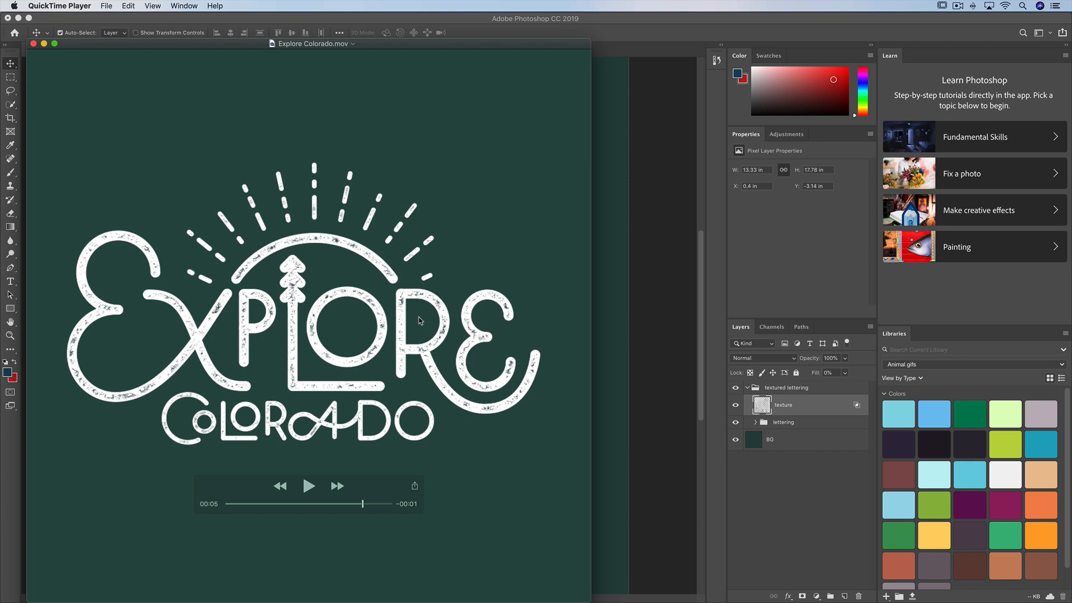
{"action": "left_click", "coordinate": [664, 352]}
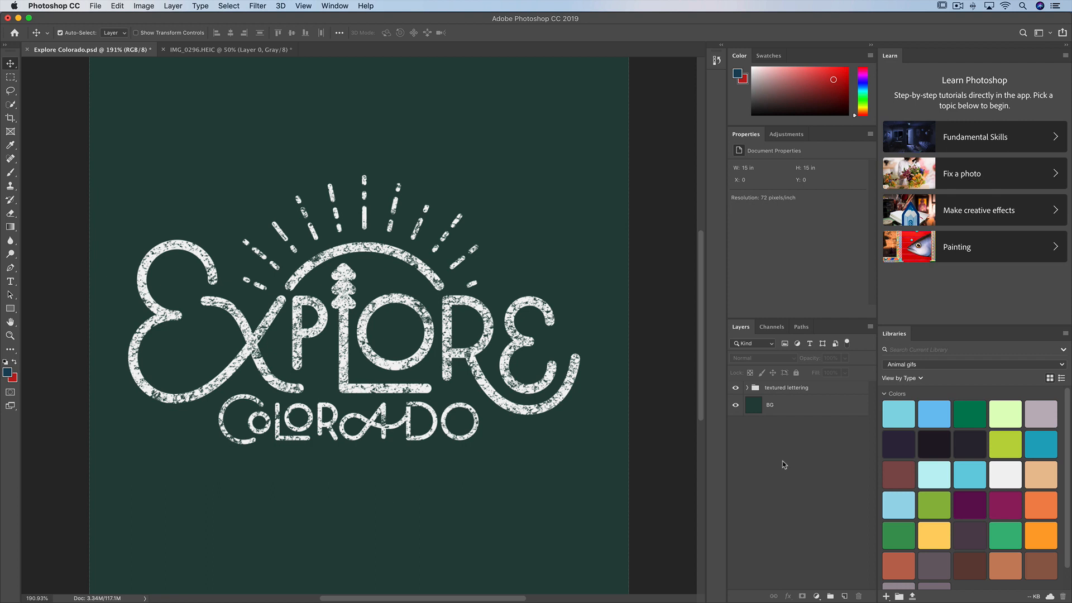
{"action": "left_click", "coordinate": [747, 388]}
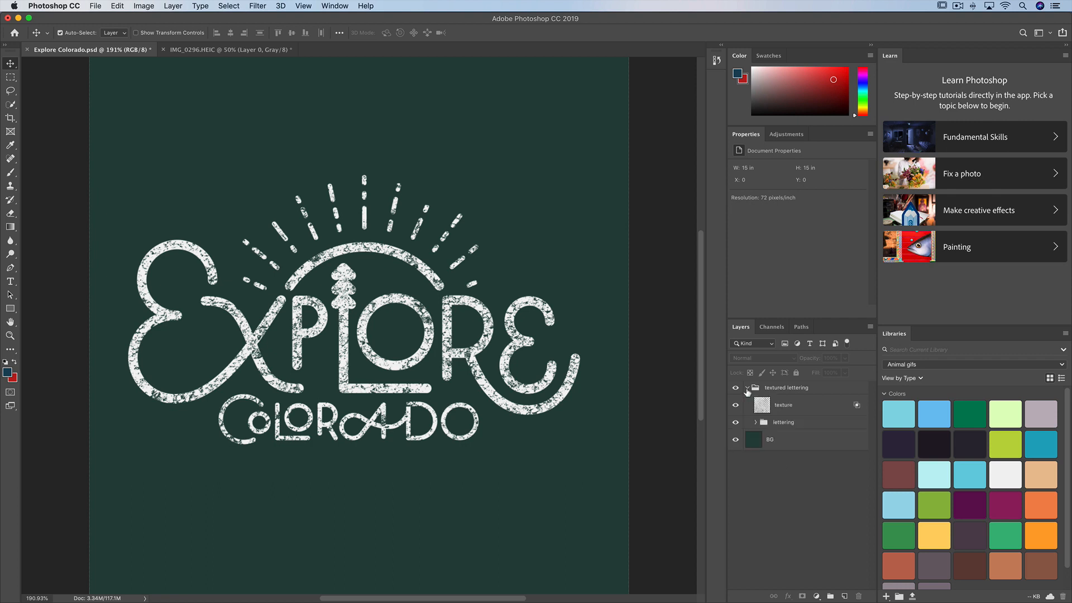
{"action": "left_click", "coordinate": [790, 428]}
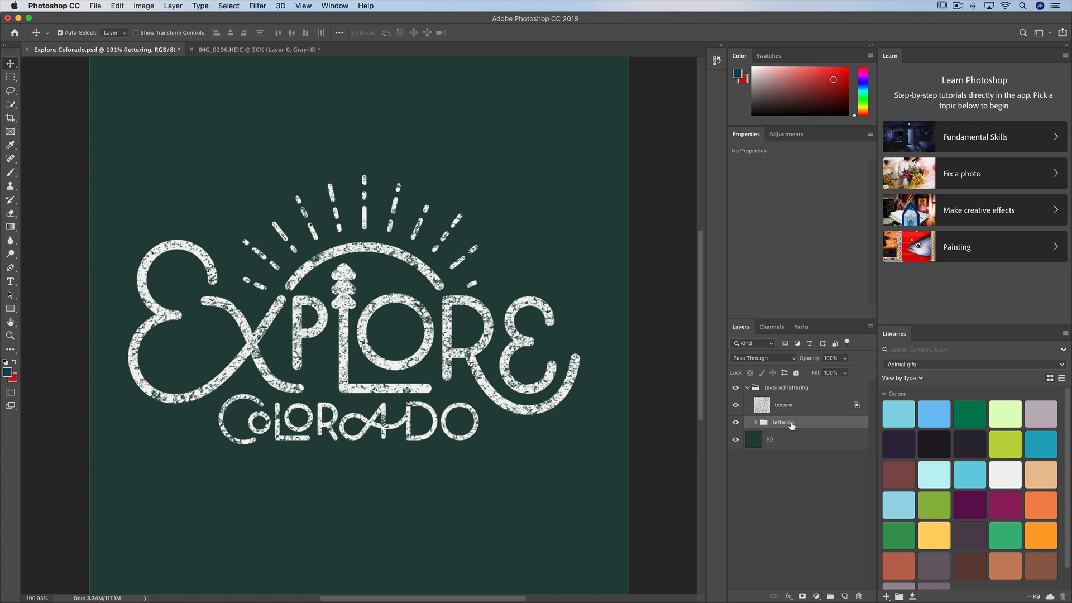
{"action": "right_click", "coordinate": [803, 425]}
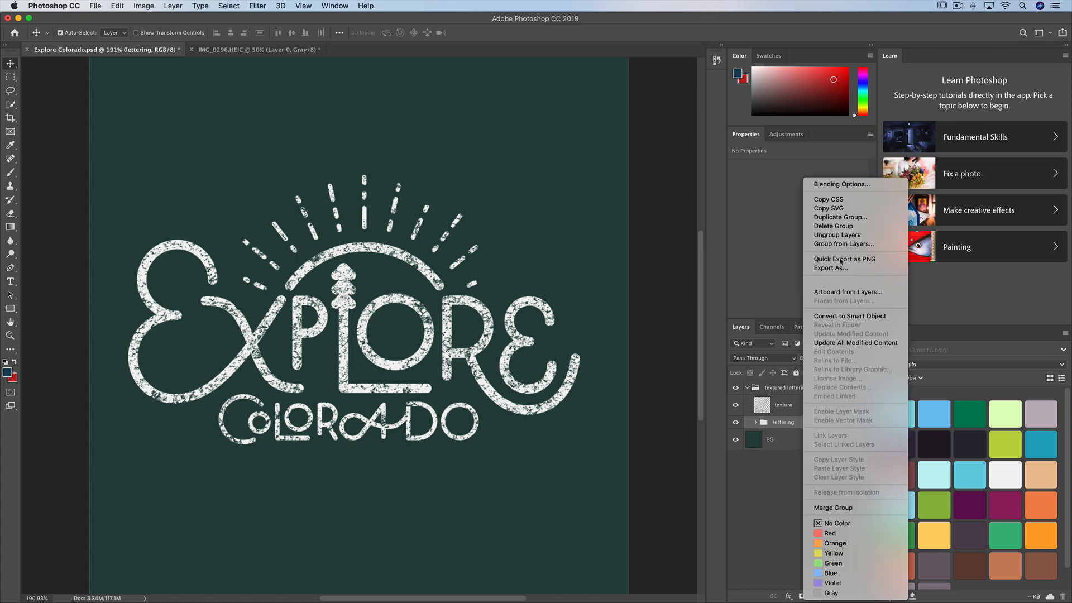
{"action": "left_click", "coordinate": [838, 223]}
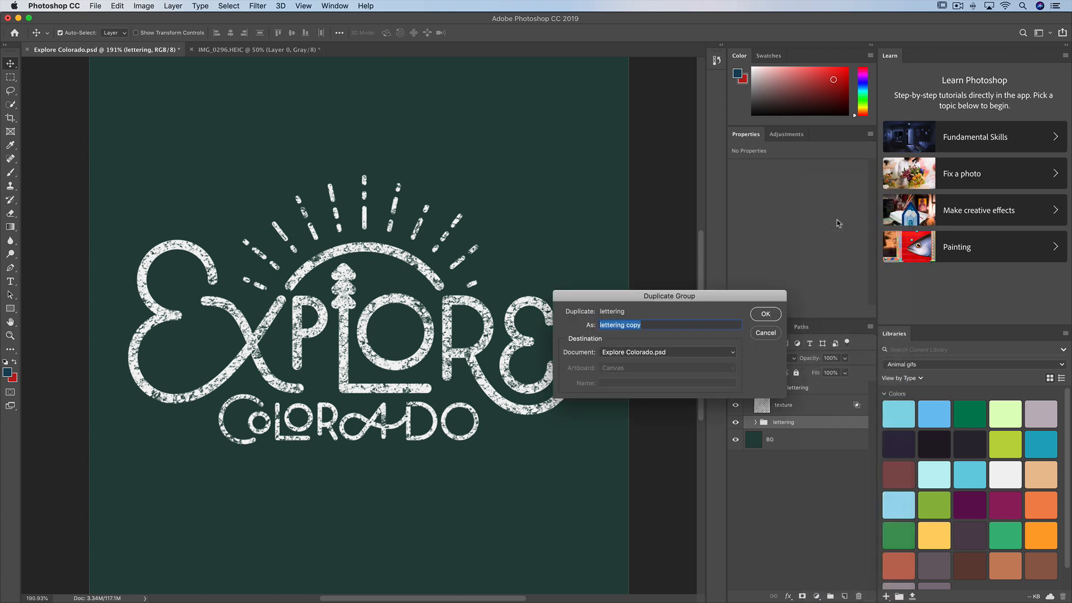
{"action": "left_click", "coordinate": [702, 324]}
{"action": "key", "text": "BackSpace"}
{"action": "key", "text": "BackSpace"}
{"action": "type", "text": "edge"}
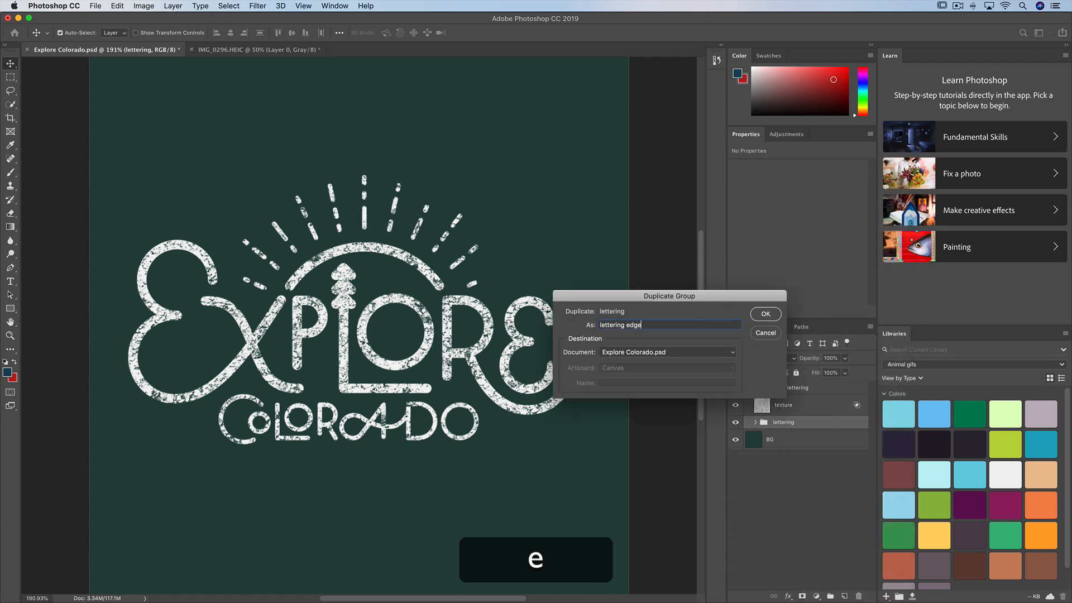
{"action": "key", "text": "Return"}
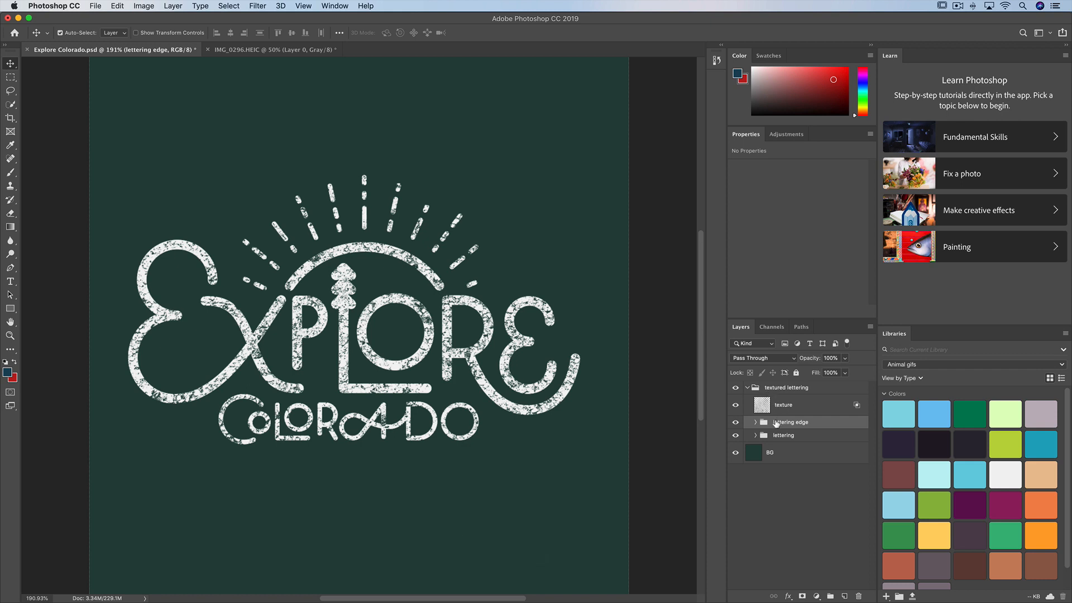
{"action": "left_click_drag", "start_coordinate": [780, 428], "coordinate": [779, 382]}
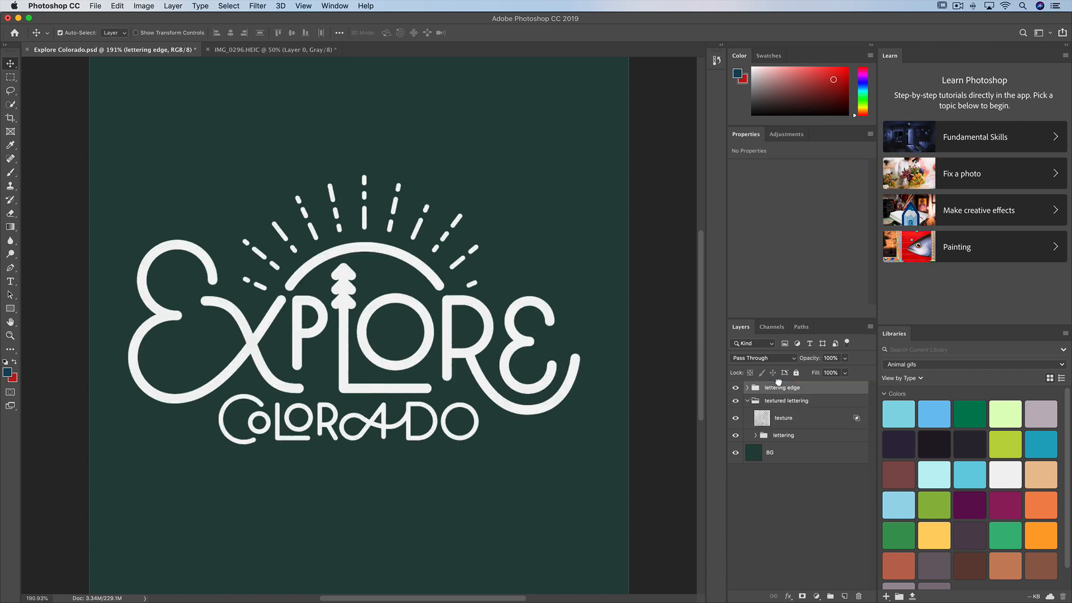
In the lettering edge group's layer style, set Fill Opacity to 0% and turn on Inner Glow.
{"action": "left_click", "coordinate": [748, 401]}
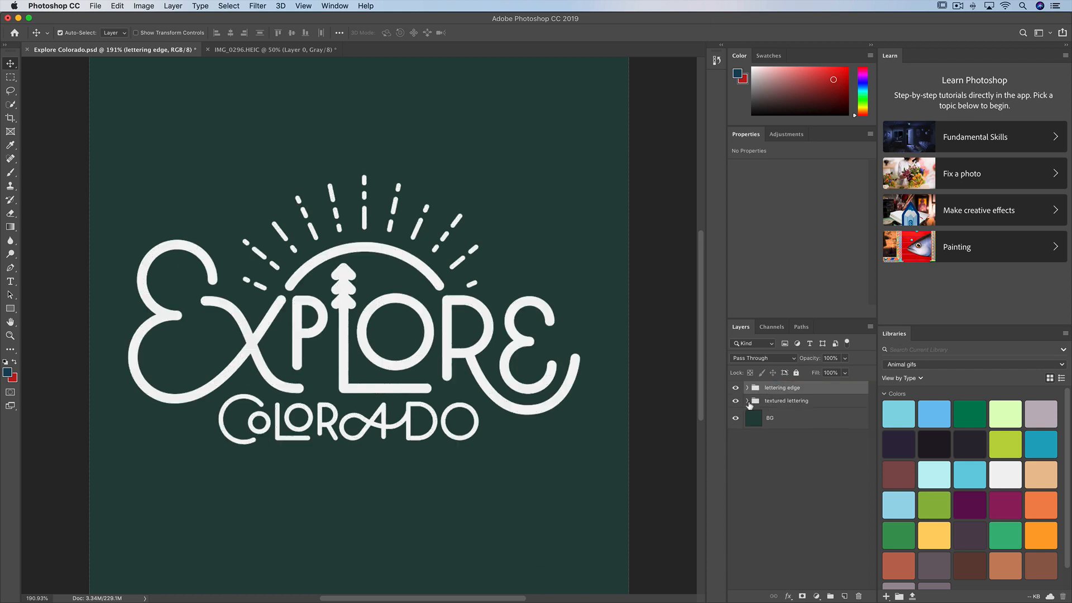
{"action": "double_click", "coordinate": [819, 391]}
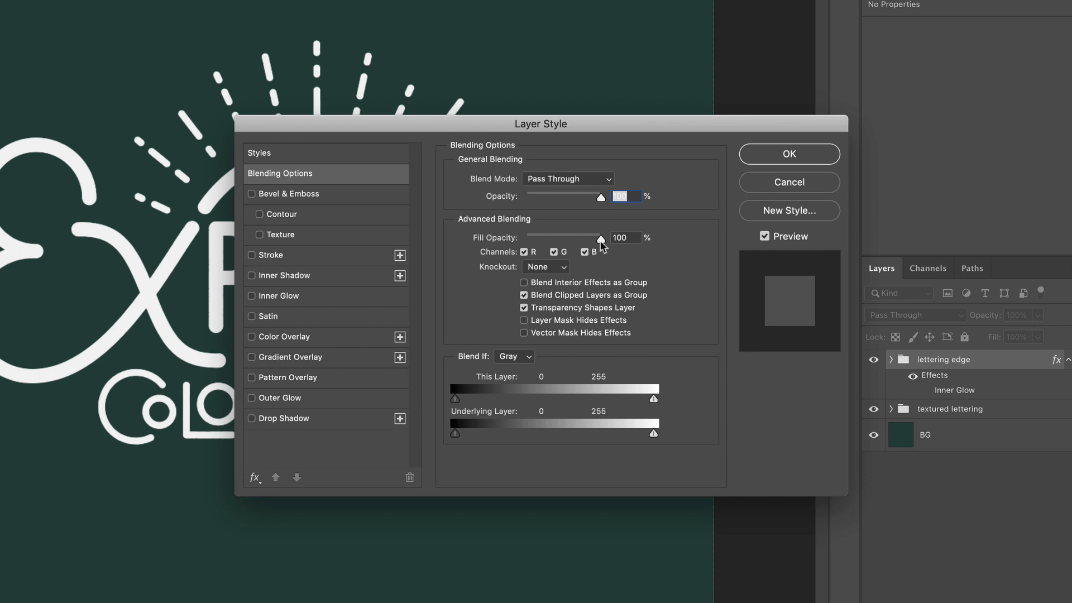
{"action": "left_click_drag", "start_coordinate": [602, 244], "coordinate": [511, 245]}
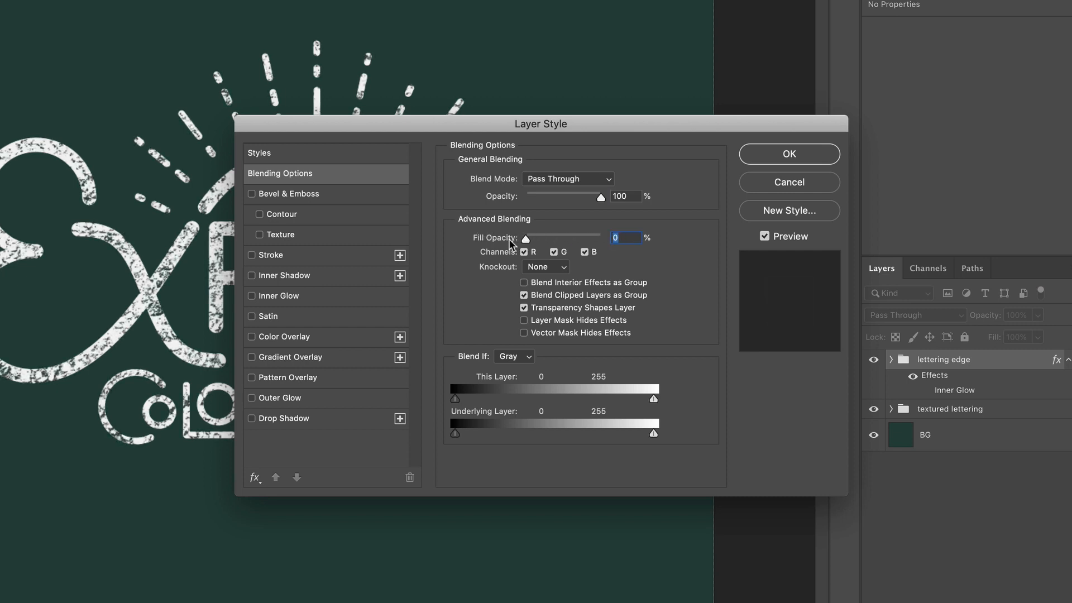
{"action": "left_click", "coordinate": [252, 296]}
{"action": "left_click", "coordinate": [277, 296]}
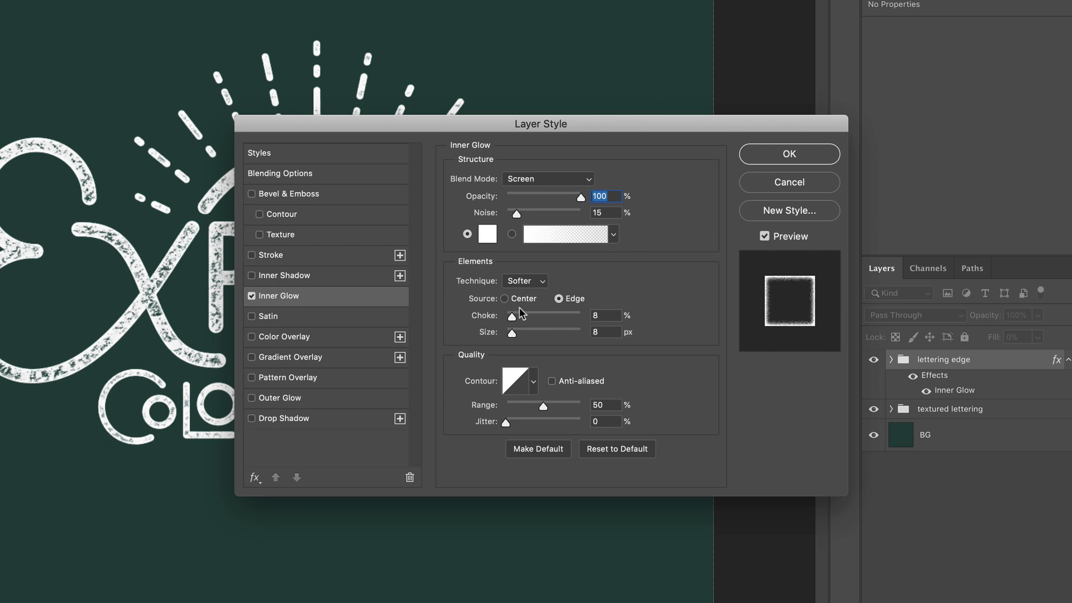
Compare the Center and Edge glow sources, keep Edge, and apply the Inner Glow with Size 10 px and Choke just under 38%.
{"action": "left_click", "coordinate": [504, 299]}
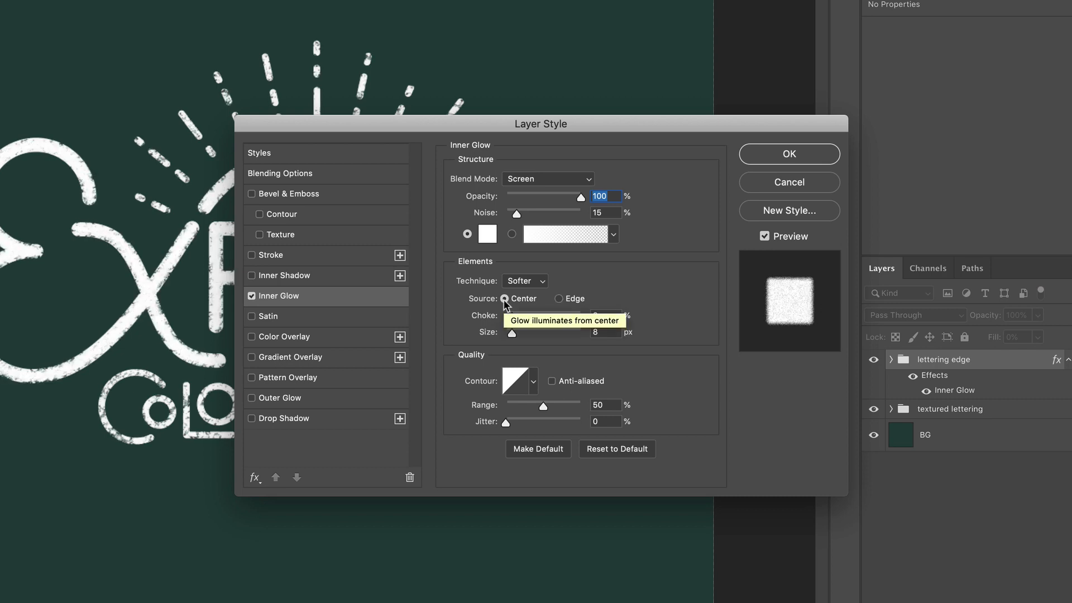
{"action": "left_click", "coordinate": [559, 299]}
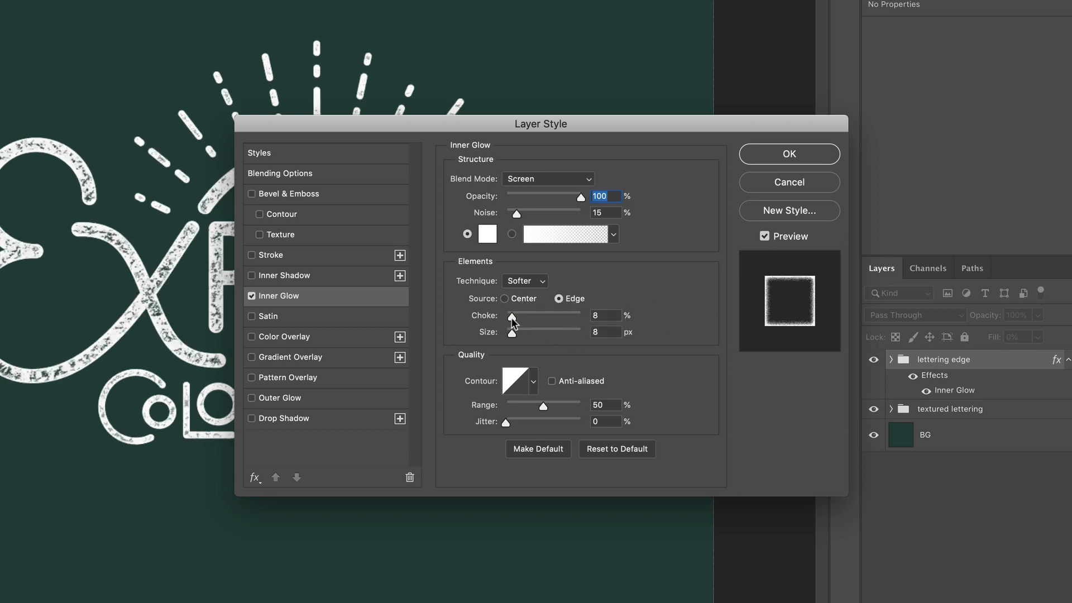
{"action": "left_click_drag", "start_coordinate": [513, 318], "coordinate": [582, 324]}
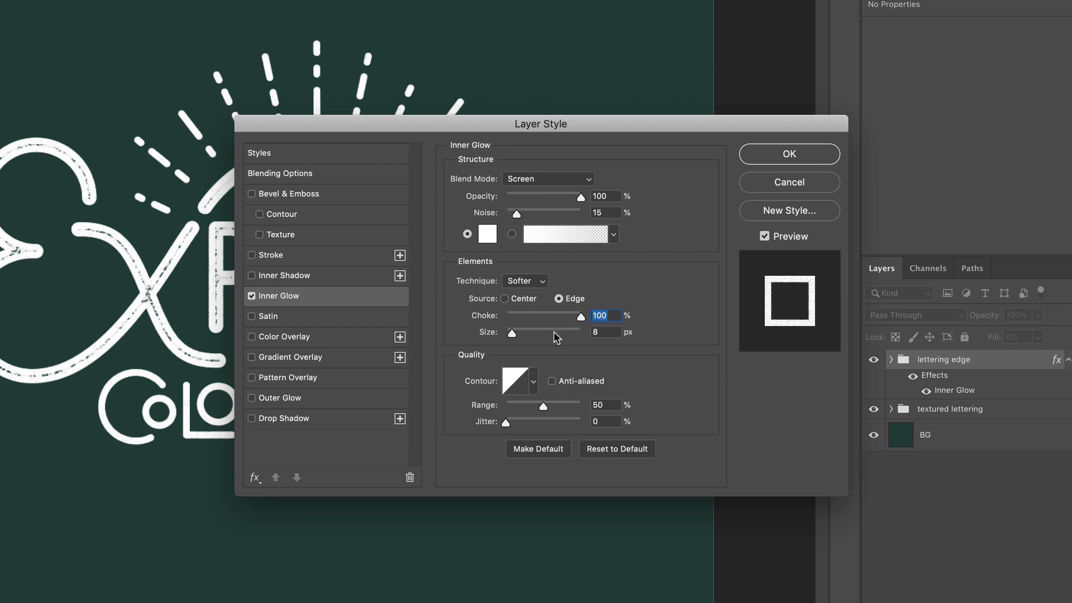
{"action": "left_click_drag", "start_coordinate": [582, 318], "coordinate": [540, 322]}
{"action": "left_click_drag", "start_coordinate": [540, 322], "coordinate": [534, 323]}
{"action": "left_click_drag", "start_coordinate": [512, 334], "coordinate": [518, 335]}
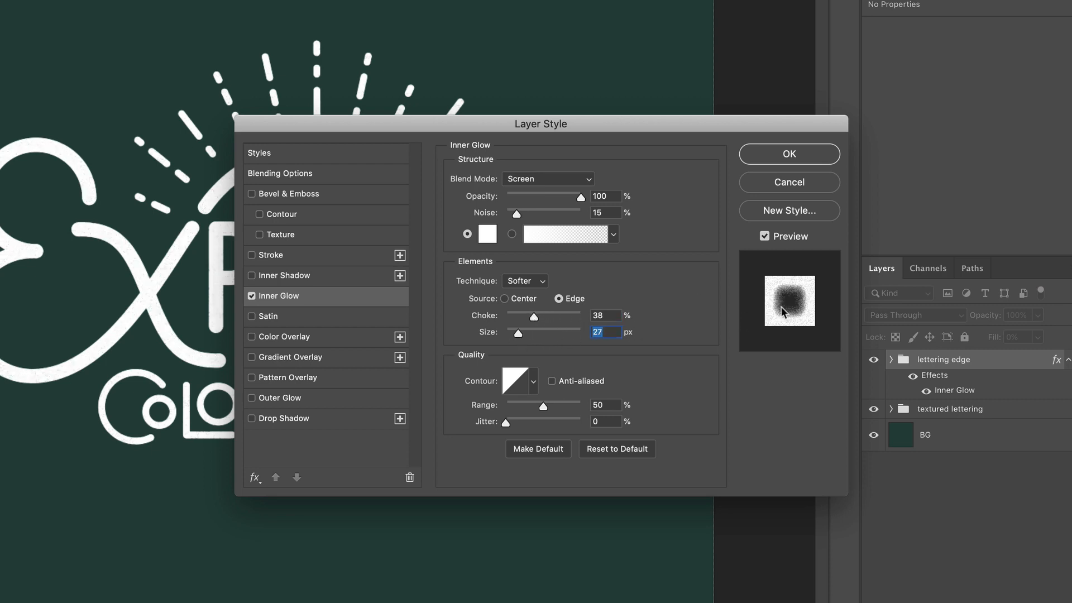
{"action": "left_click_drag", "start_coordinate": [518, 335], "coordinate": [513, 336]}
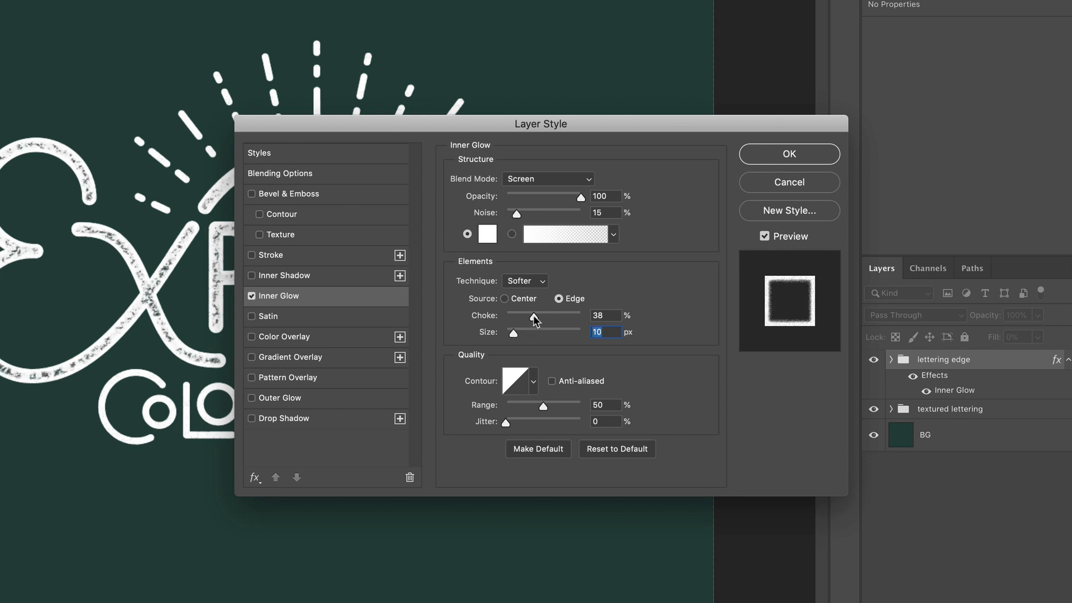
{"action": "left_click_drag", "start_coordinate": [534, 316], "coordinate": [532, 317]}
{"action": "left_click", "coordinate": [771, 161]}
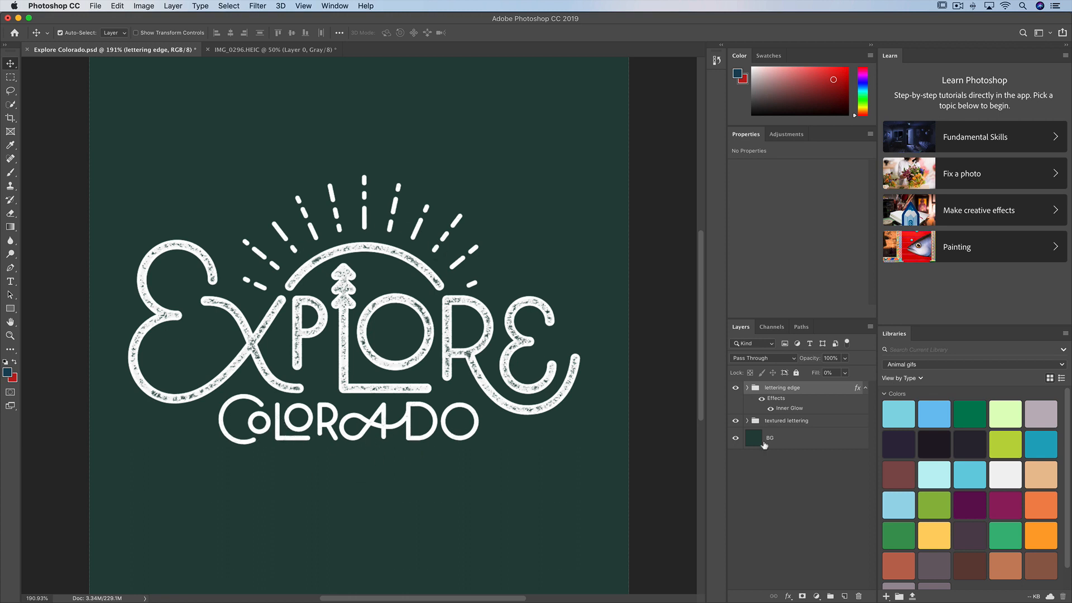
Duplicate the lettering edge group as "lettering edge thin".
{"action": "right_click", "coordinate": [807, 389]}
{"action": "left_click", "coordinate": [826, 224]}
{"action": "key", "text": "BackSpace"}
{"action": "key", "text": "BackSpace"}
{"action": "key", "text": "BackSpace"}
{"action": "key", "text": "BackSpace"}
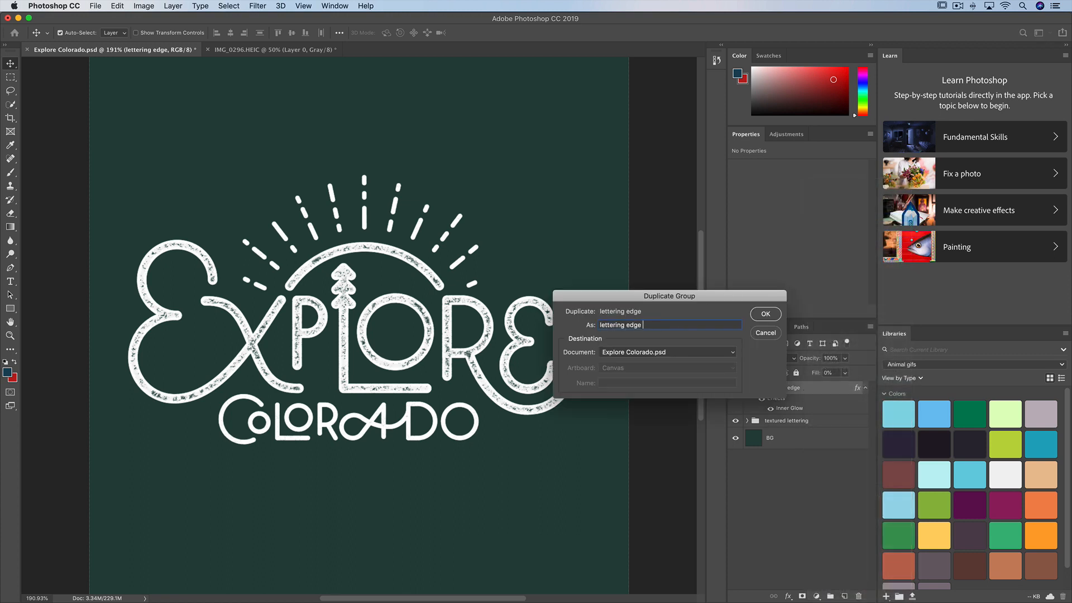
{"action": "type", "text": "thin"}
{"action": "key", "text": "Return"}
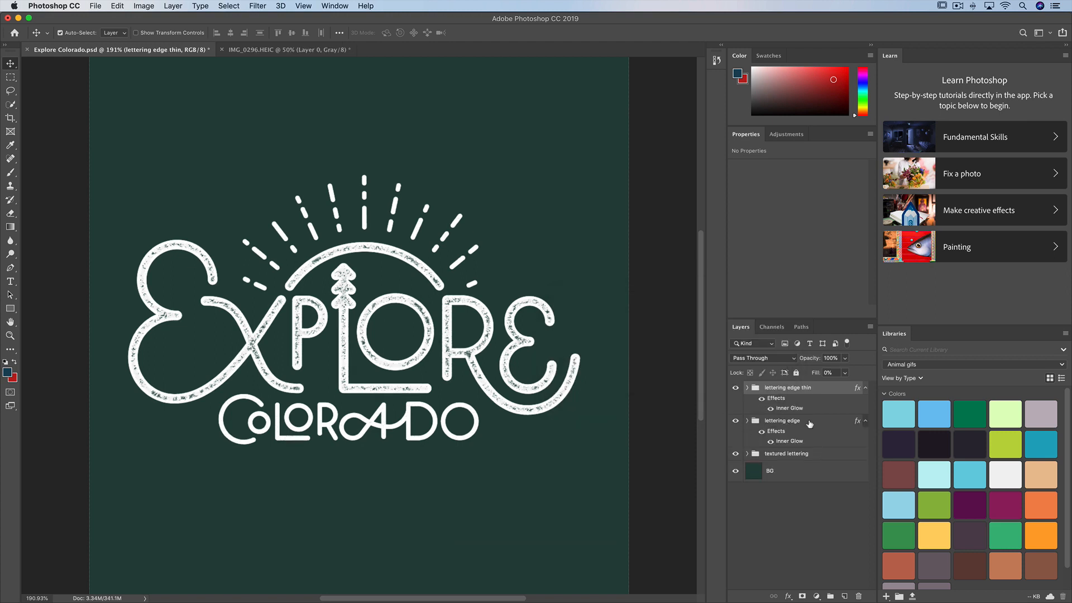
Rename the original lettering edge group as "lettering edge thick".
{"action": "double_click", "coordinate": [795, 421]}
{"action": "left_click", "coordinate": [802, 422]}
{"action": "type", "text": "t"}
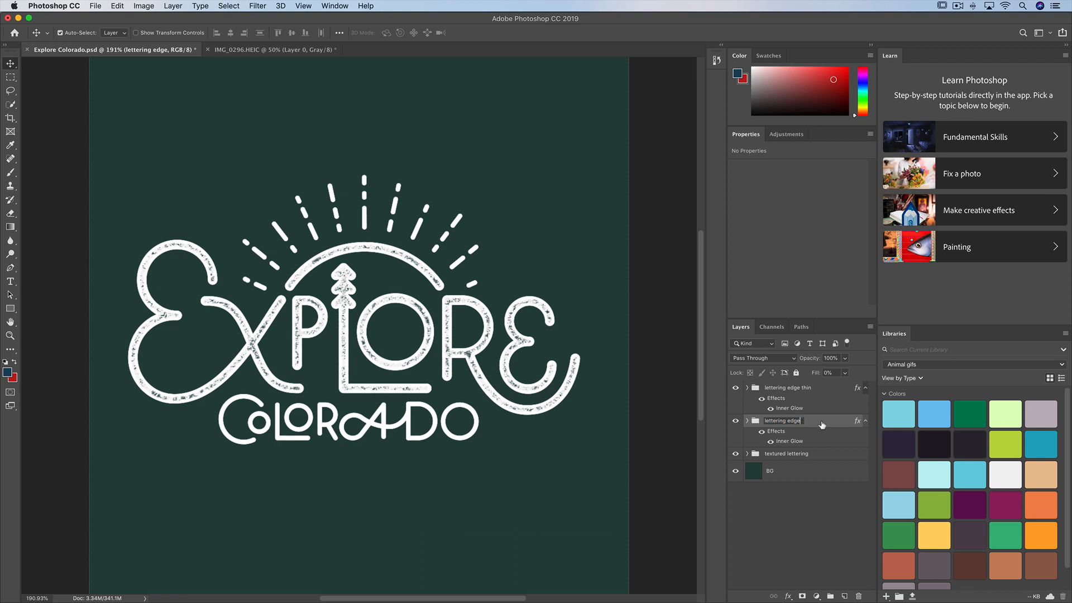
{"action": "key", "text": "BackSpace"}
{"action": "type", "text": "thick"}
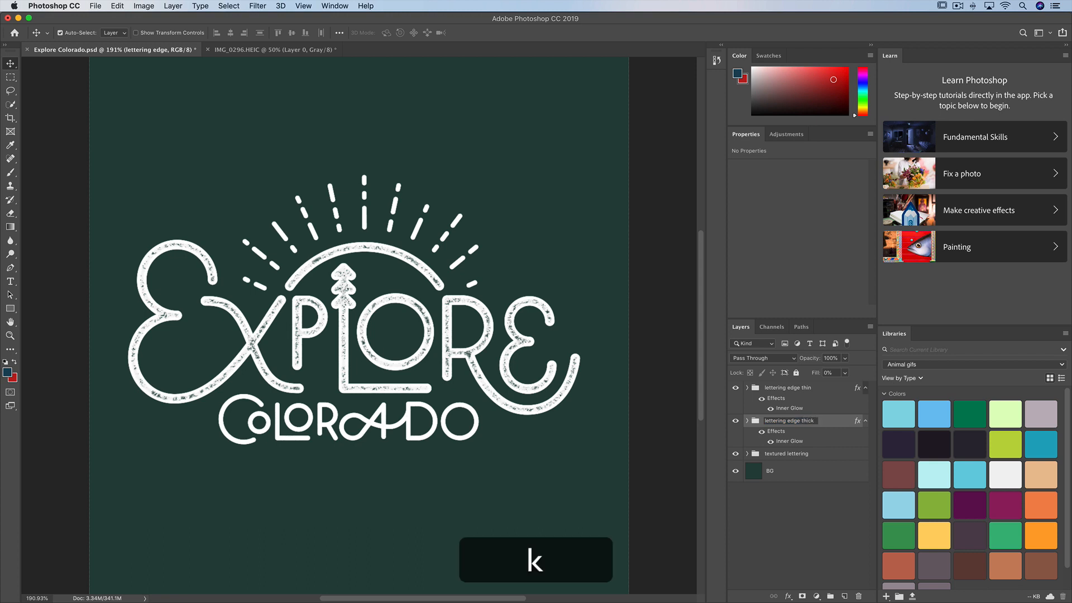
{"action": "key", "text": "Return"}
Expand the lettering edge thick group and hide the lettering edge thin and textured lettering groups.
{"action": "left_click", "coordinate": [747, 422]}
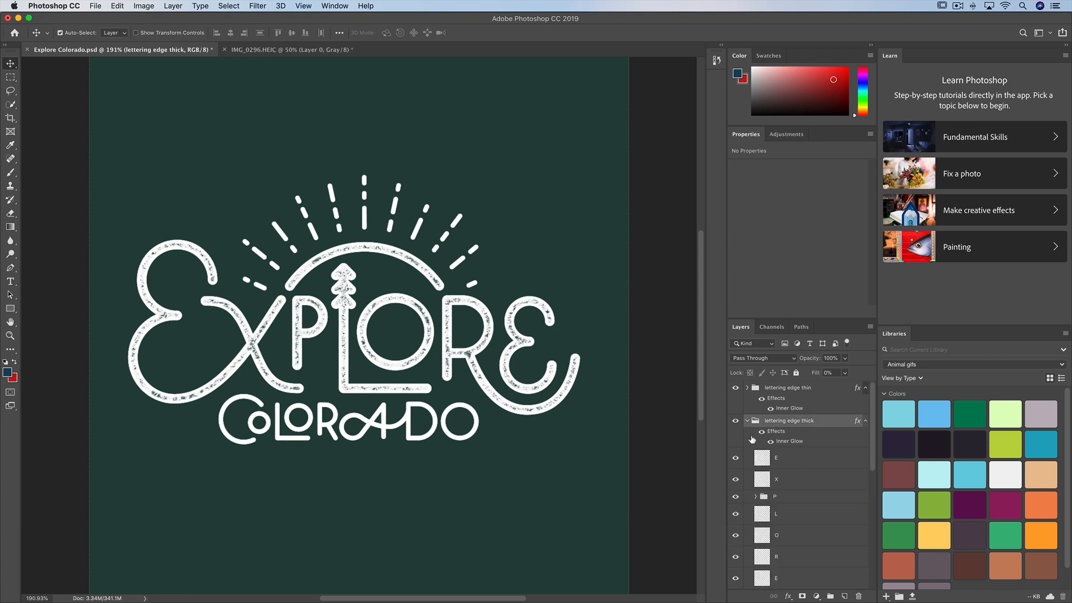
{"action": "left_click", "coordinate": [735, 388]}
{"action": "scroll", "coordinate": [763, 452], "scroll_direction": "down", "scroll_amount": 10}
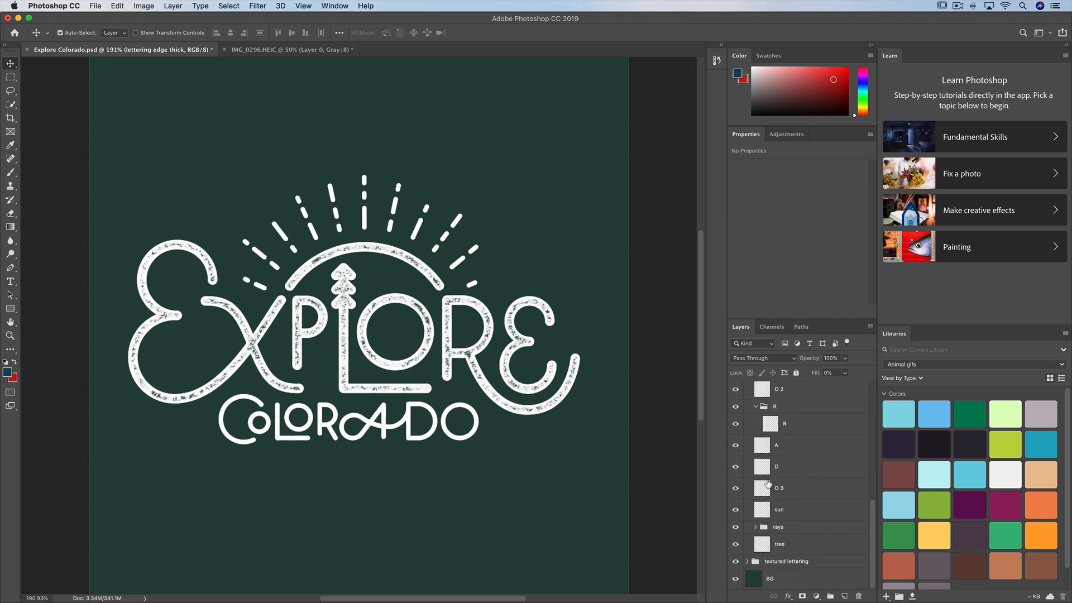
{"action": "left_click", "coordinate": [736, 561]}
{"action": "scroll", "coordinate": [778, 433], "scroll_direction": "up", "scroll_amount": 10}
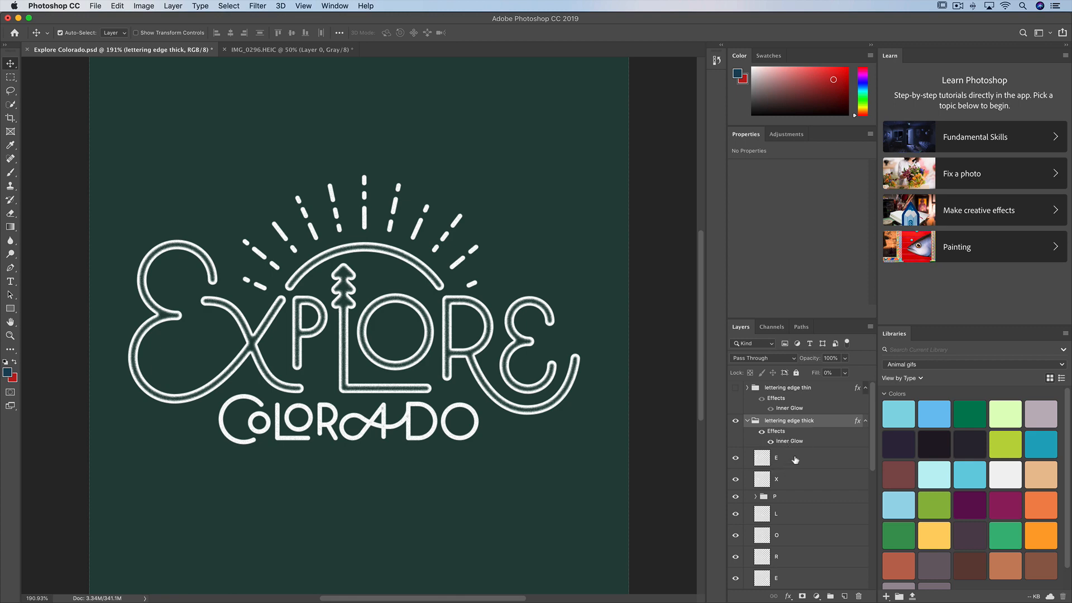
Delete all the letter layers of the word Colorado from the lettering edge thick group.
{"action": "scroll", "coordinate": [790, 474], "scroll_direction": "down", "scroll_amount": 5}
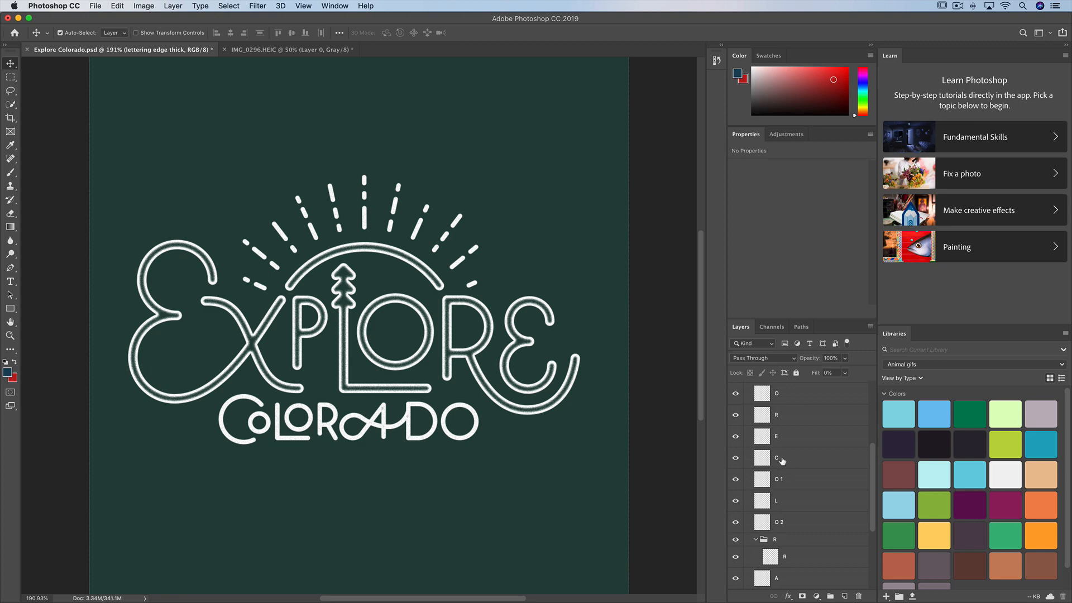
{"action": "left_click", "coordinate": [781, 460]}
{"action": "key", "text": "BackSpace"}
{"action": "key", "text": "BackSpace"}
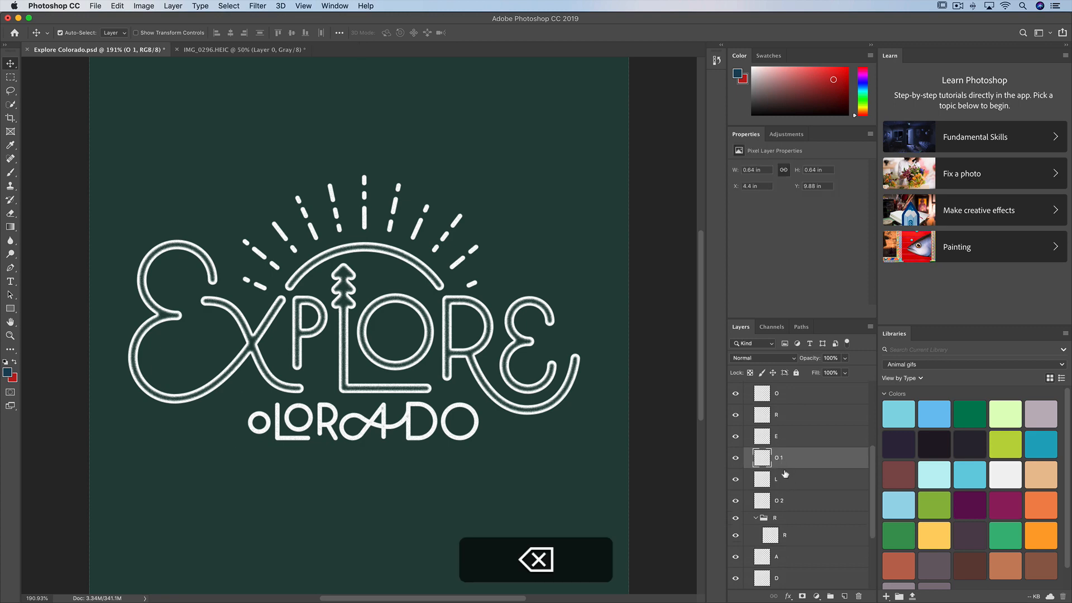
{"action": "key", "text": "BackSpace"}
{"action": "key", "text": "BackSpace"}
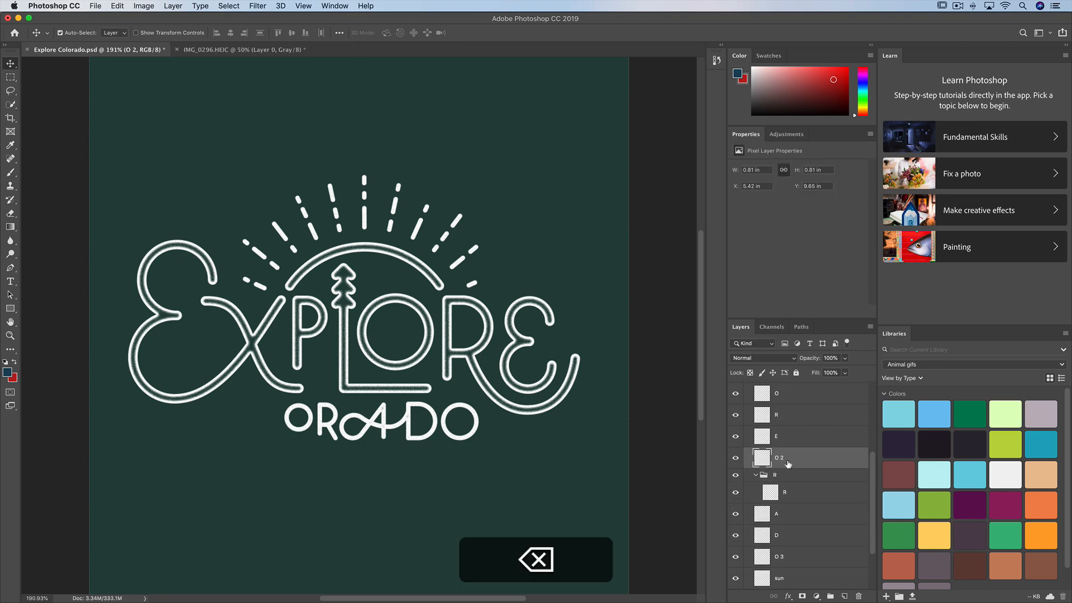
{"action": "key", "text": "BackSpace"}
{"action": "key", "text": "BackSpace"}
{"action": "key", "text": "BackSpace"}
{"action": "key", "text": "BackSpace"}
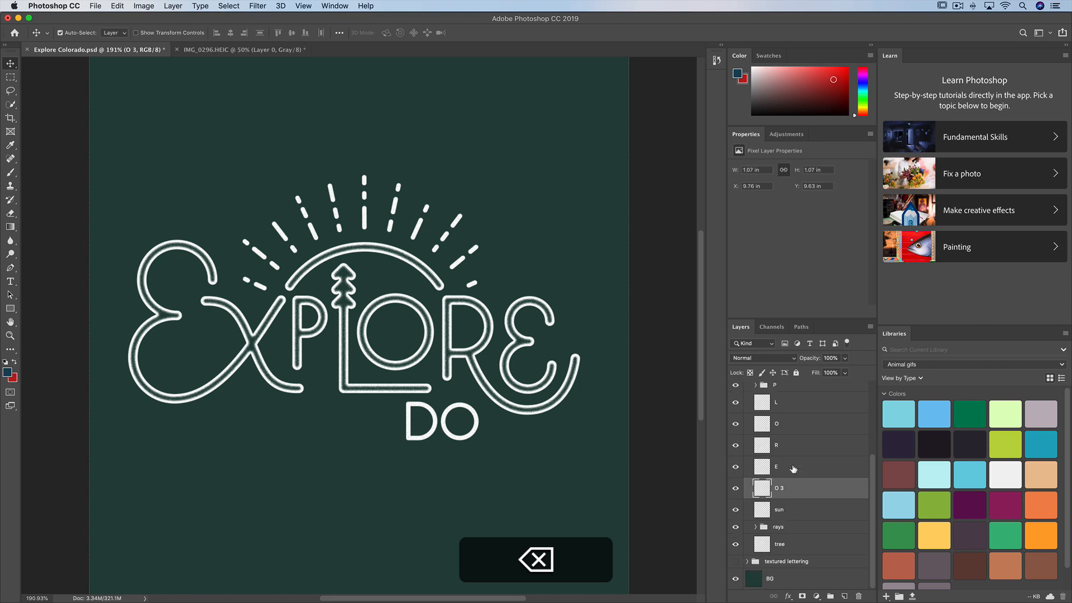
Delete the rays subgroup from the lettering edge thick group and collapse the group.
{"action": "left_click", "coordinate": [793, 529]}
{"action": "key", "text": "BackSpace"}
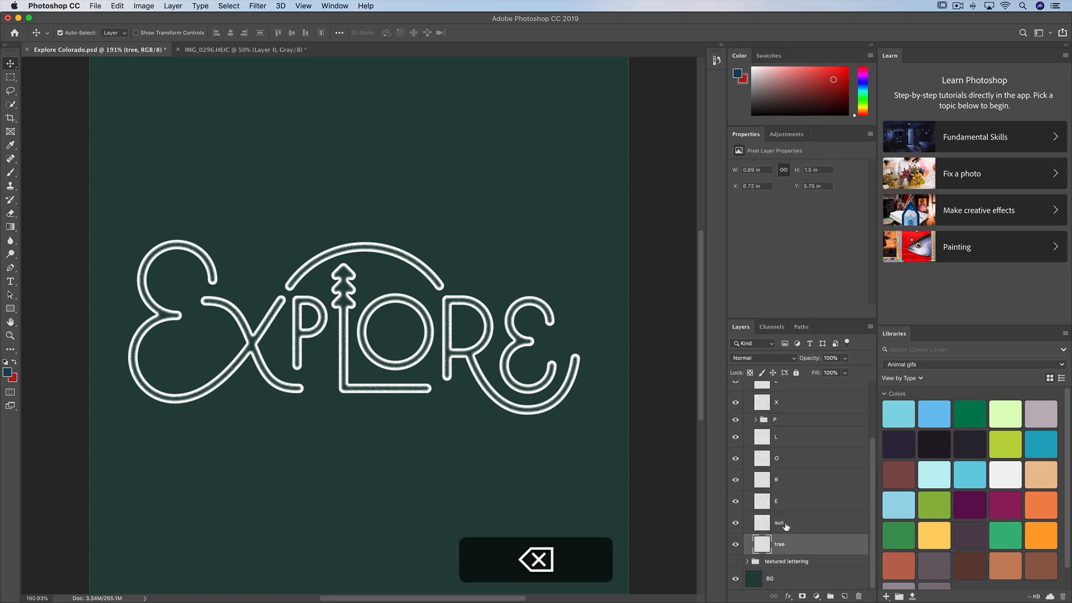
{"action": "scroll", "coordinate": [782, 445], "scroll_direction": "up", "scroll_amount": 3}
{"action": "left_click", "coordinate": [747, 421]}
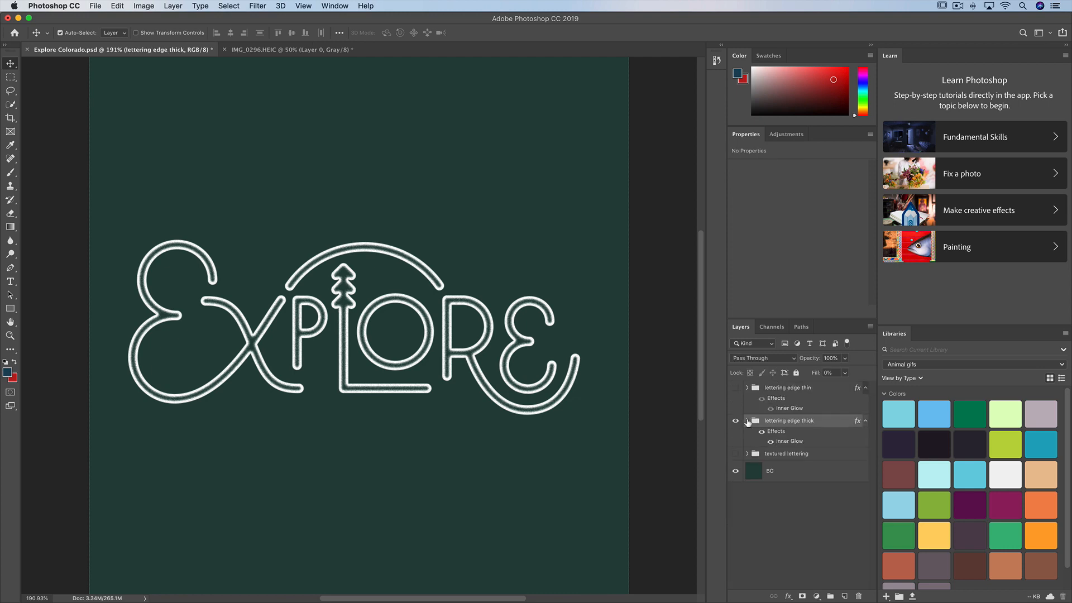
Hide the lettering edge thick group, then show and expand the lettering edge thin group.
{"action": "left_click", "coordinate": [736, 421]}
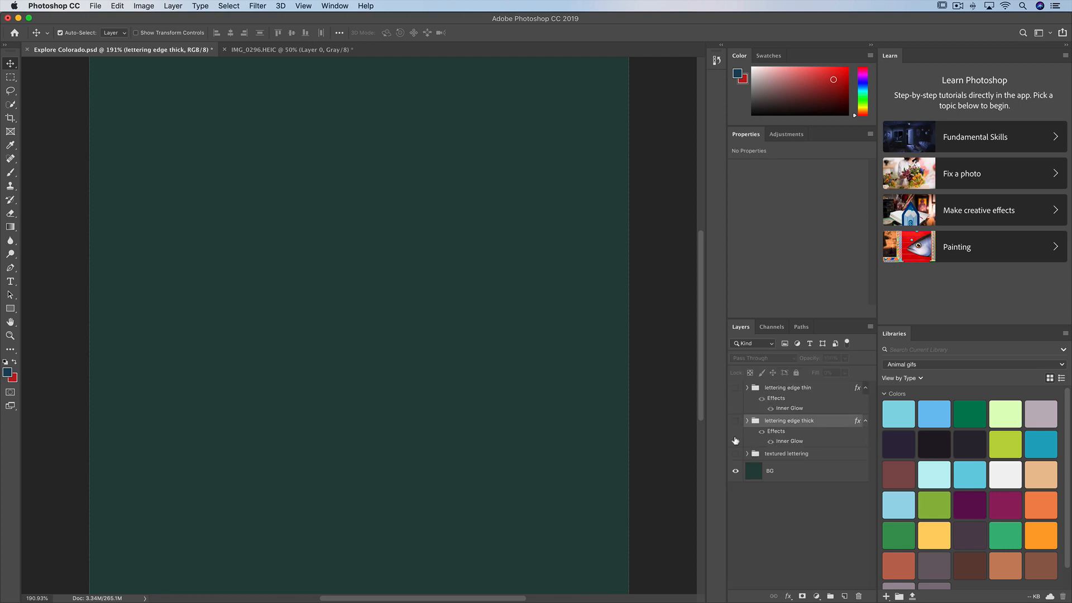
{"action": "left_click", "coordinate": [735, 388]}
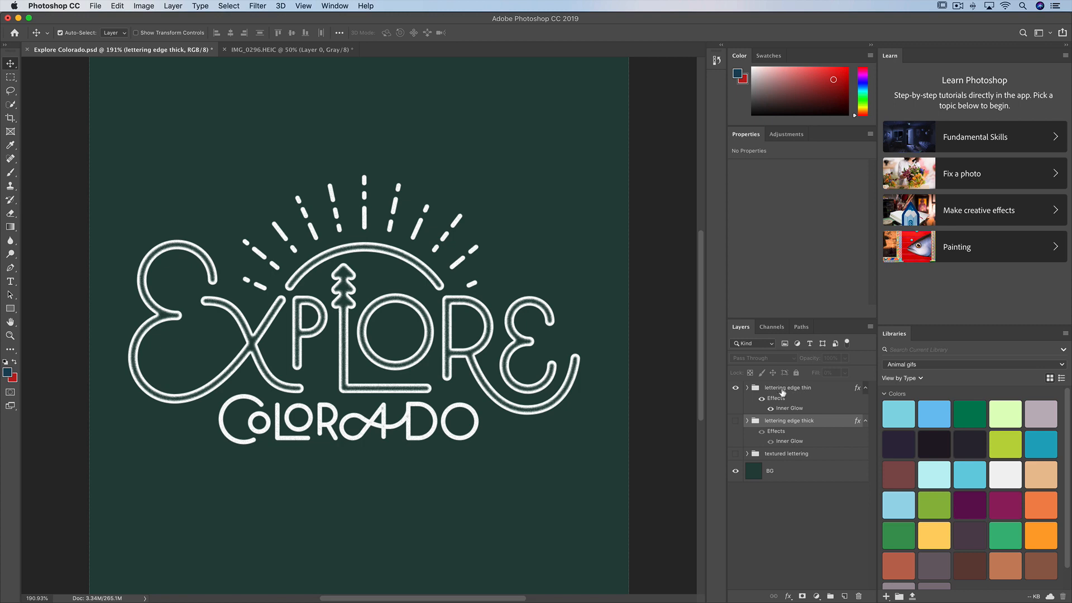
{"action": "left_click", "coordinate": [748, 388]}
{"action": "scroll", "coordinate": [773, 416], "scroll_direction": "down", "scroll_amount": 1}
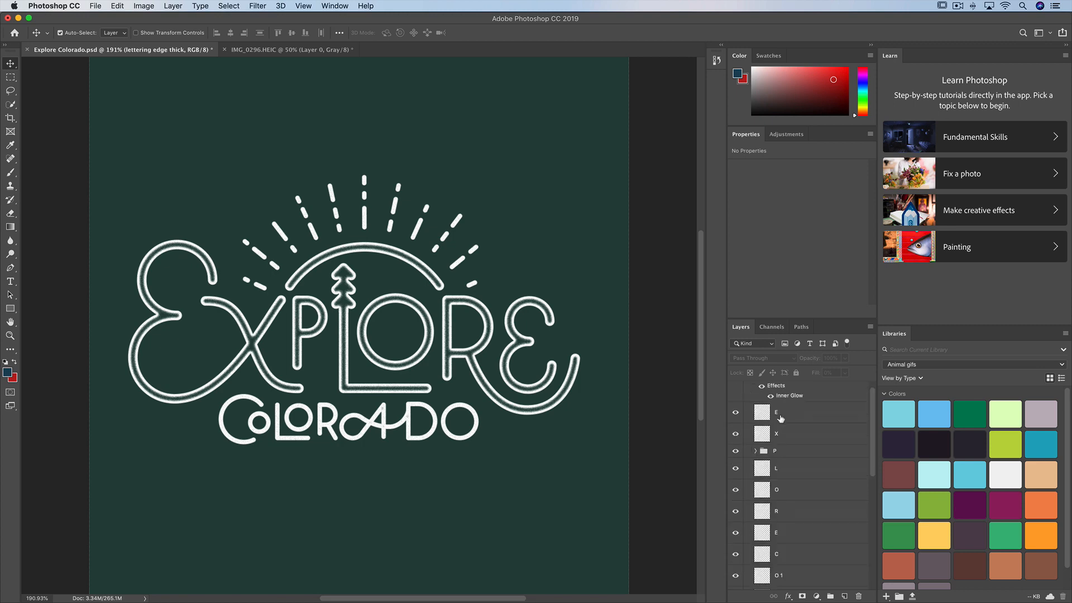
{"action": "scroll", "coordinate": [783, 426], "scroll_direction": "up", "scroll_amount": 1}
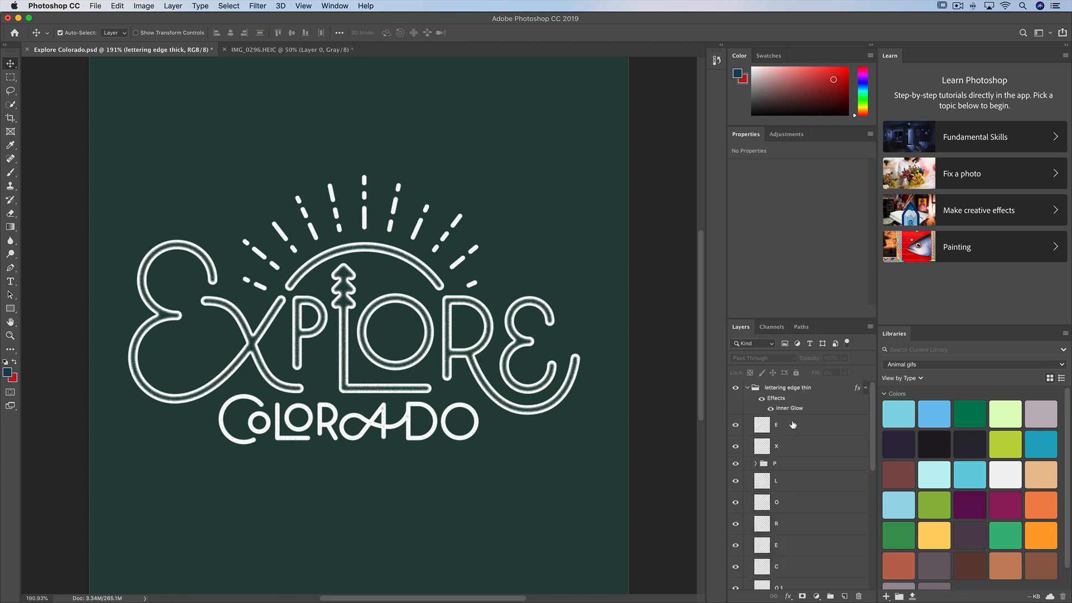
Delete all the letter layers of the word Explore from the lettering edge thin group, including the P subgroup.
{"action": "left_click", "coordinate": [792, 425]}
{"action": "key", "text": "BackSpace"}
{"action": "key", "text": "BackSpace"}
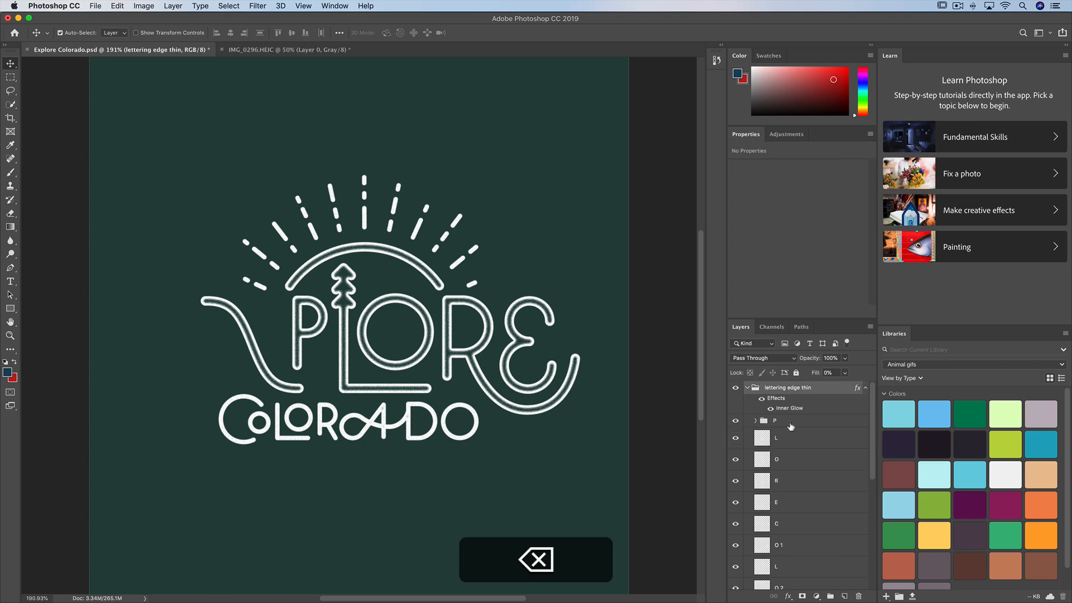
{"action": "key", "text": "BackSpace"}
{"action": "key", "text": "BackSpace"}
{"action": "key", "text": "BackSpace"}
{"action": "key", "text": "BackSpace"}
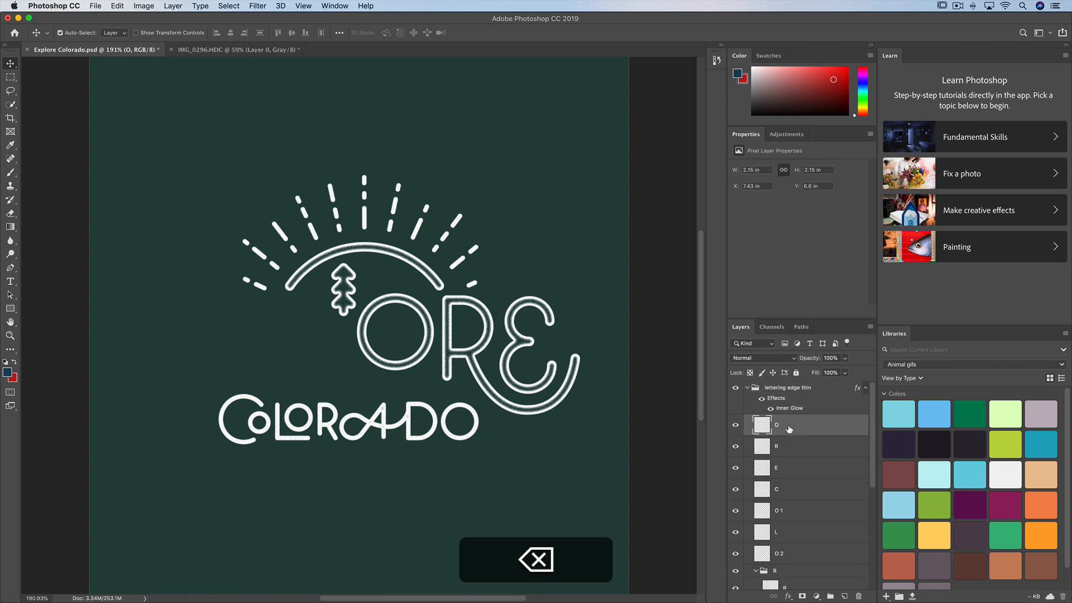
{"action": "key", "text": "BackSpace"}
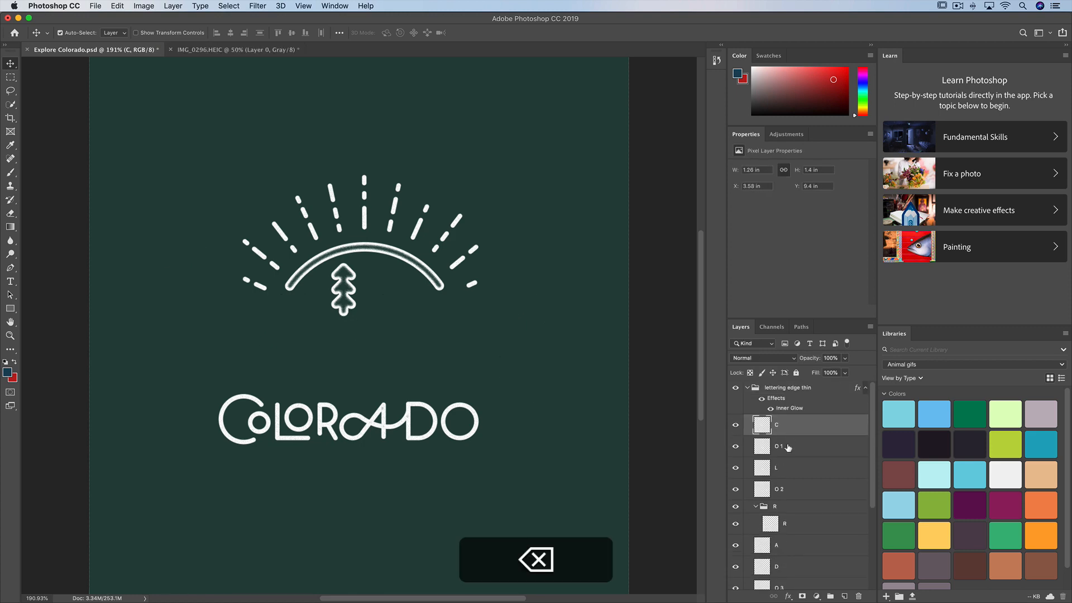
Delete the tree and sun layers from the lettering edge thin group, collapse it, and show the lettering edge thick group again.
{"action": "left_click", "coordinate": [755, 509]}
{"action": "scroll", "coordinate": [771, 509], "scroll_direction": "down", "scroll_amount": 5}
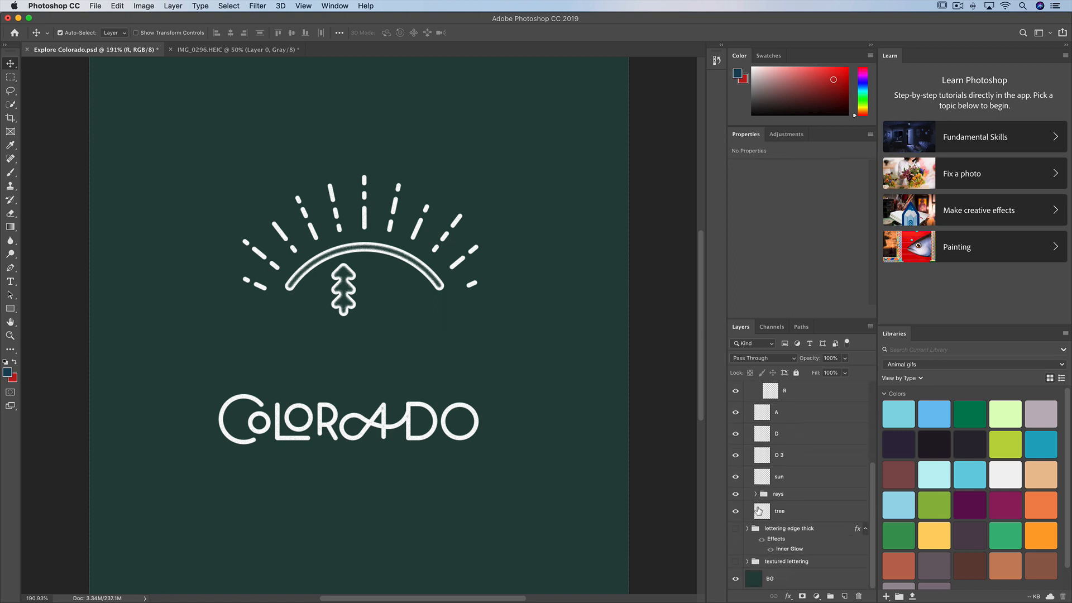
{"action": "left_click", "coordinate": [787, 512]}
{"action": "key", "text": "BackSpace"}
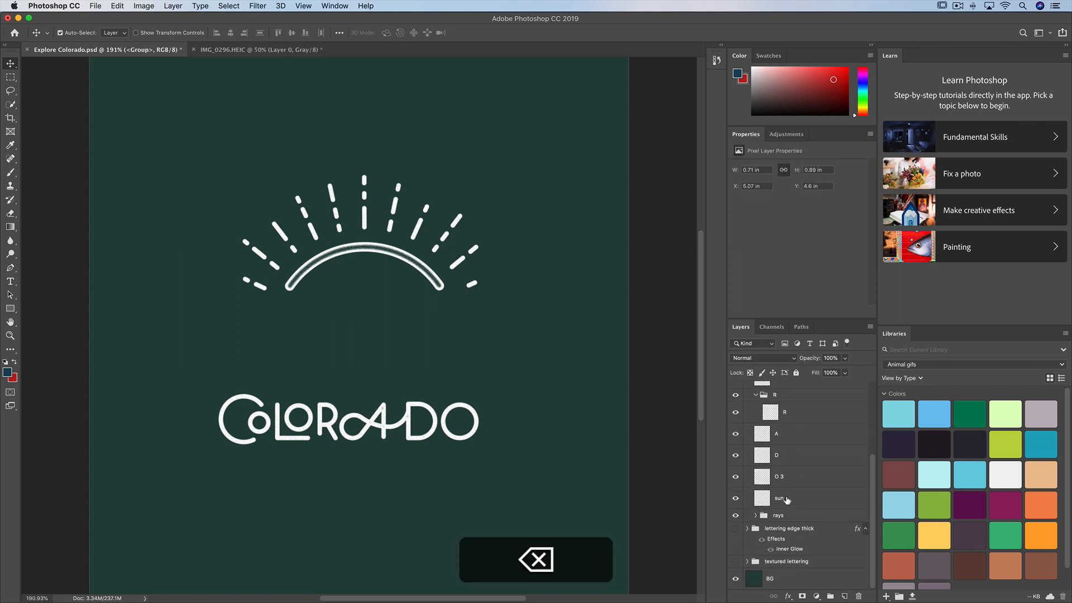
{"action": "left_click", "coordinate": [788, 499]}
{"action": "key", "text": "BackSpace"}
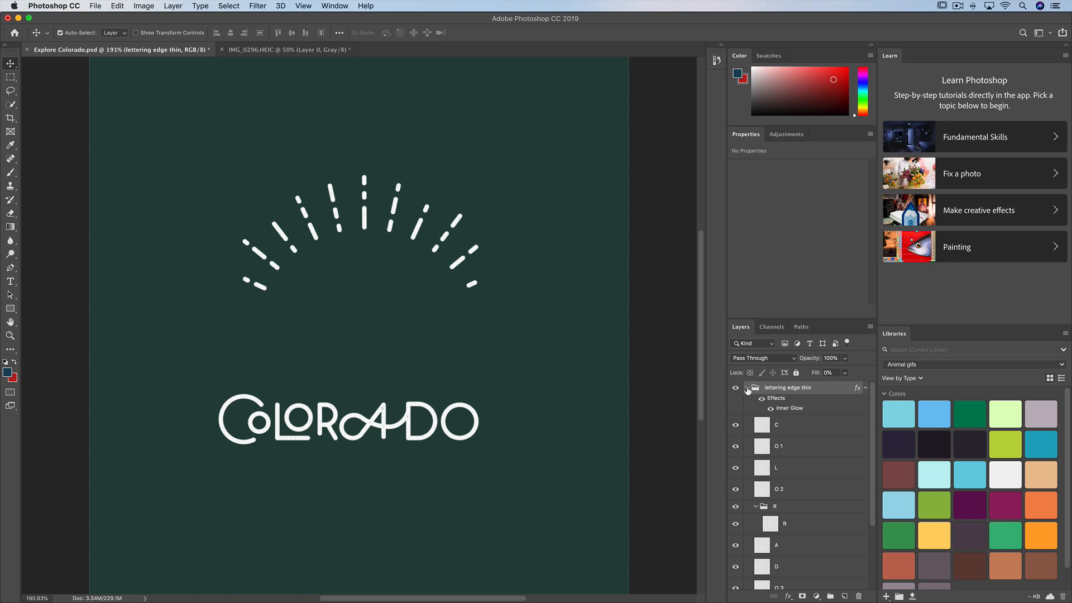
{"action": "left_click", "coordinate": [747, 389]}
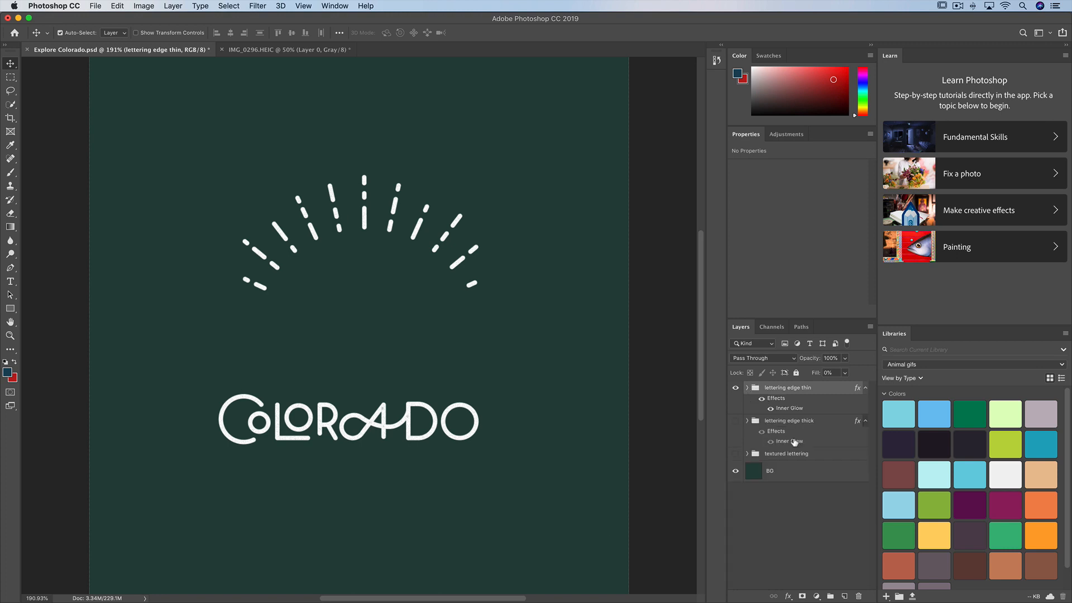
{"action": "left_click", "coordinate": [736, 422]}
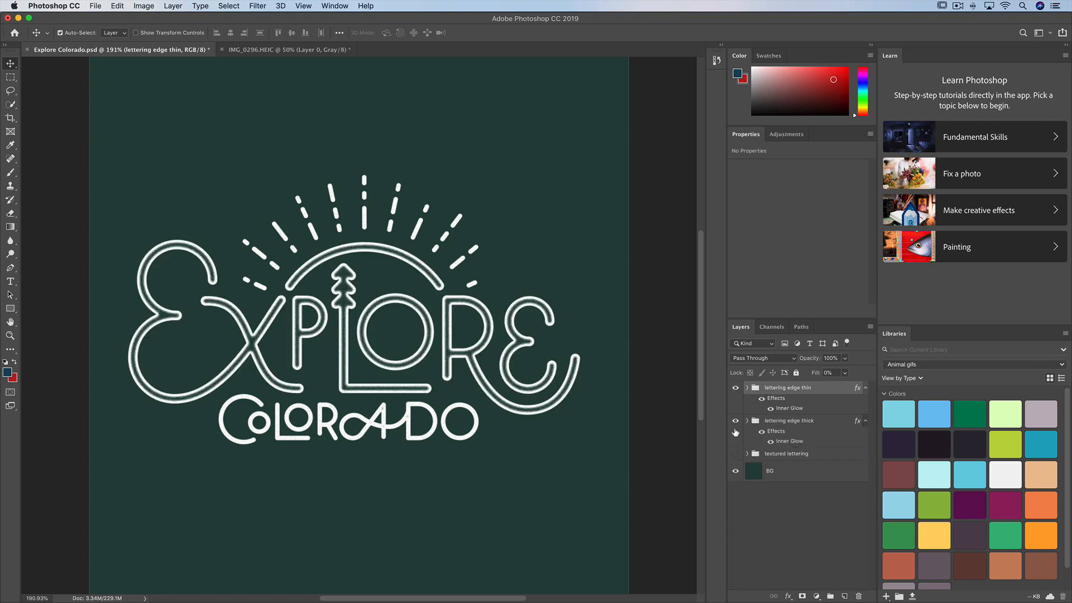
Show the textured lettering group and set the lettering edge thin group's Inner Glow to 15% choke and 5 px size.
{"action": "left_click", "coordinate": [736, 455]}
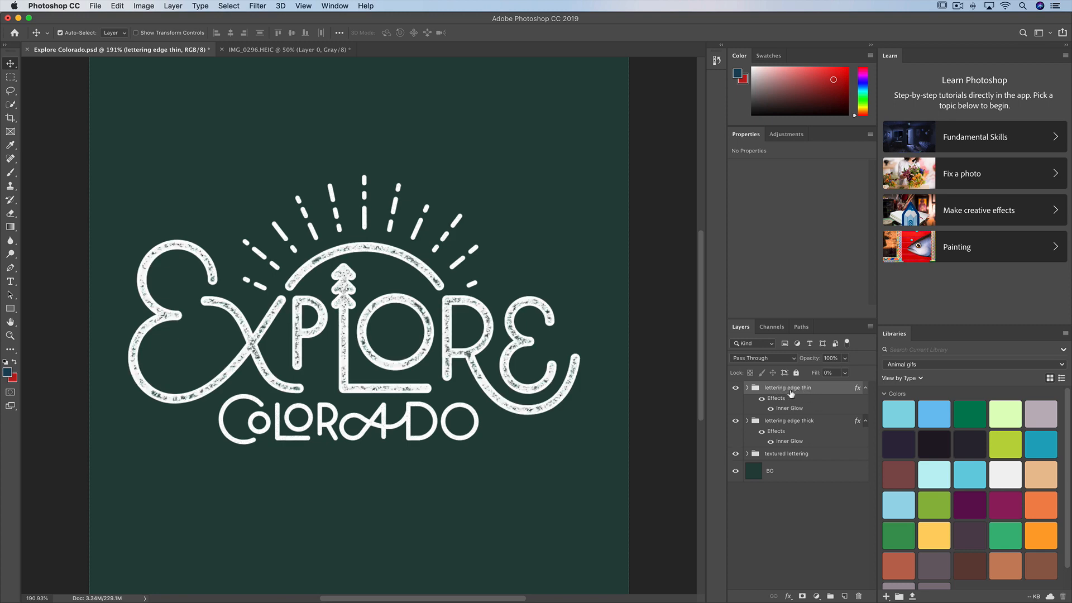
{"action": "double_click", "coordinate": [793, 408]}
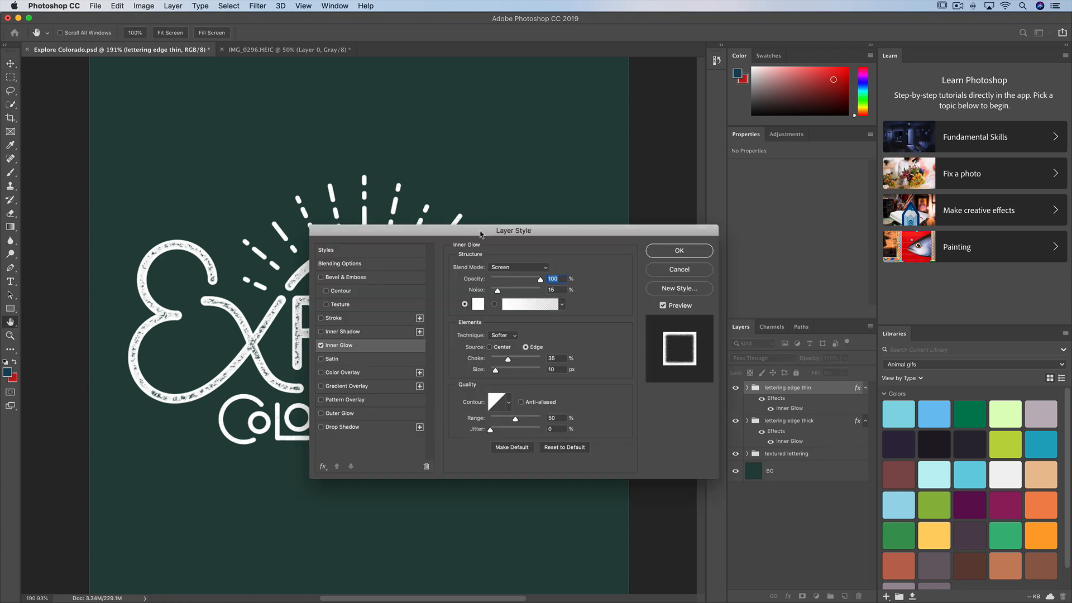
{"action": "left_click_drag", "start_coordinate": [480, 235], "coordinate": [578, 236]}
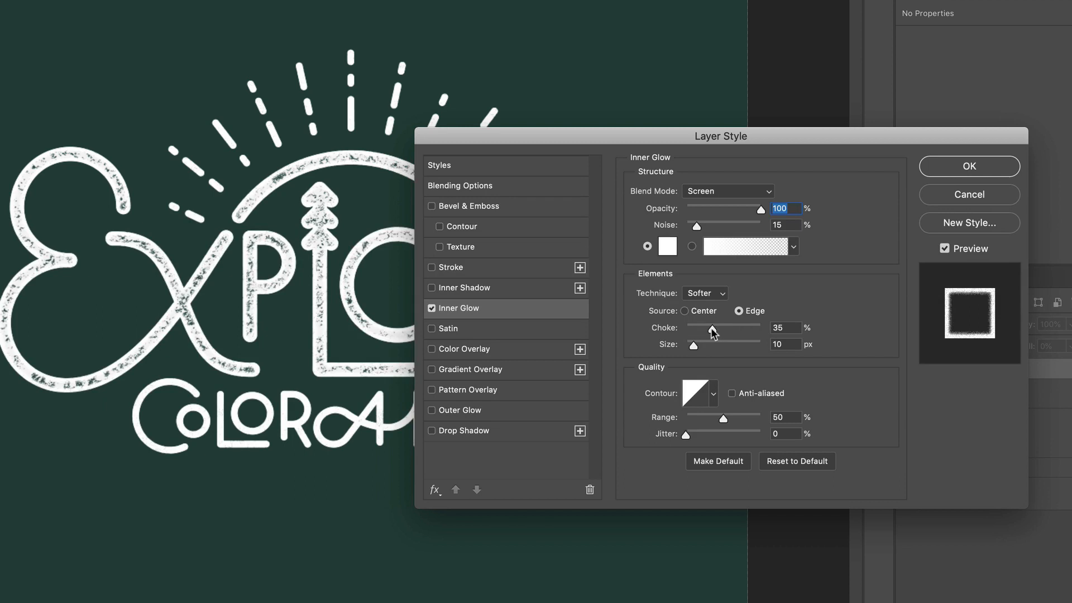
{"action": "left_click_drag", "start_coordinate": [713, 332], "coordinate": [697, 333]}
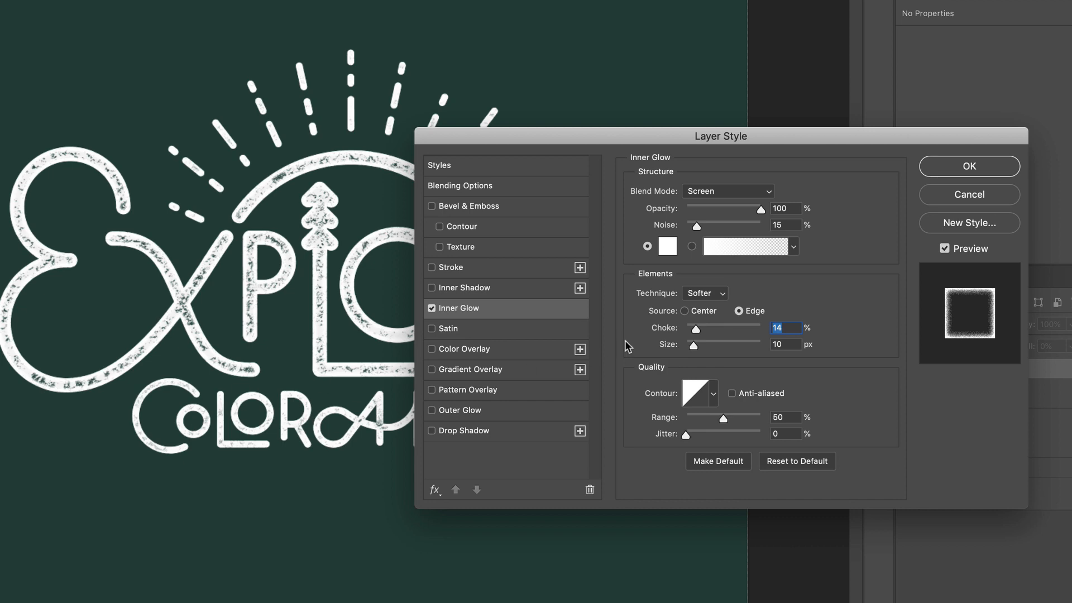
{"action": "left_click_drag", "start_coordinate": [694, 346], "coordinate": [696, 331]}
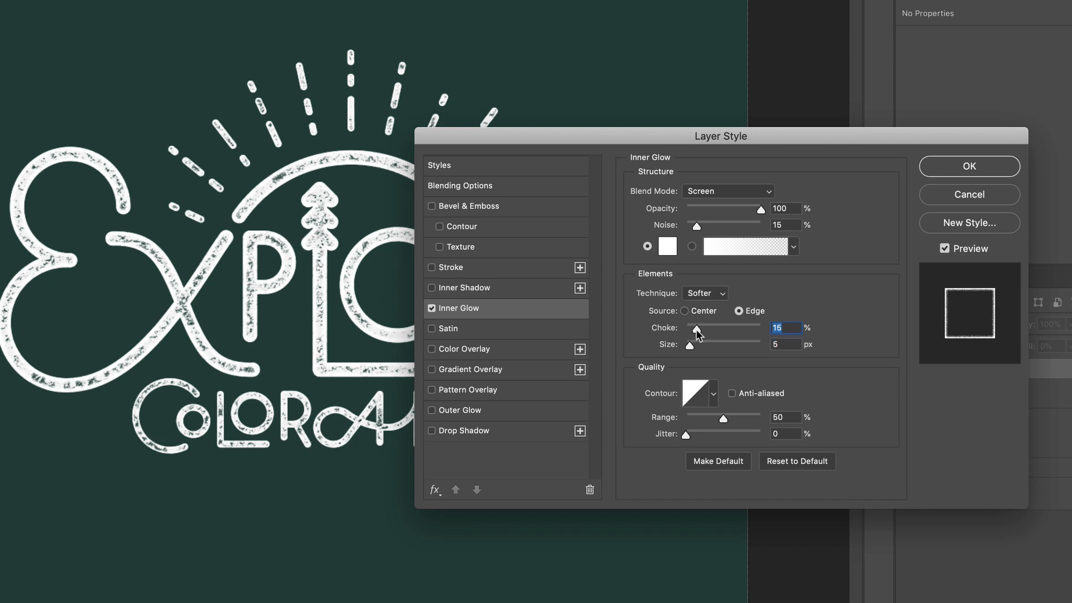
{"action": "left_click", "coordinate": [982, 166]}
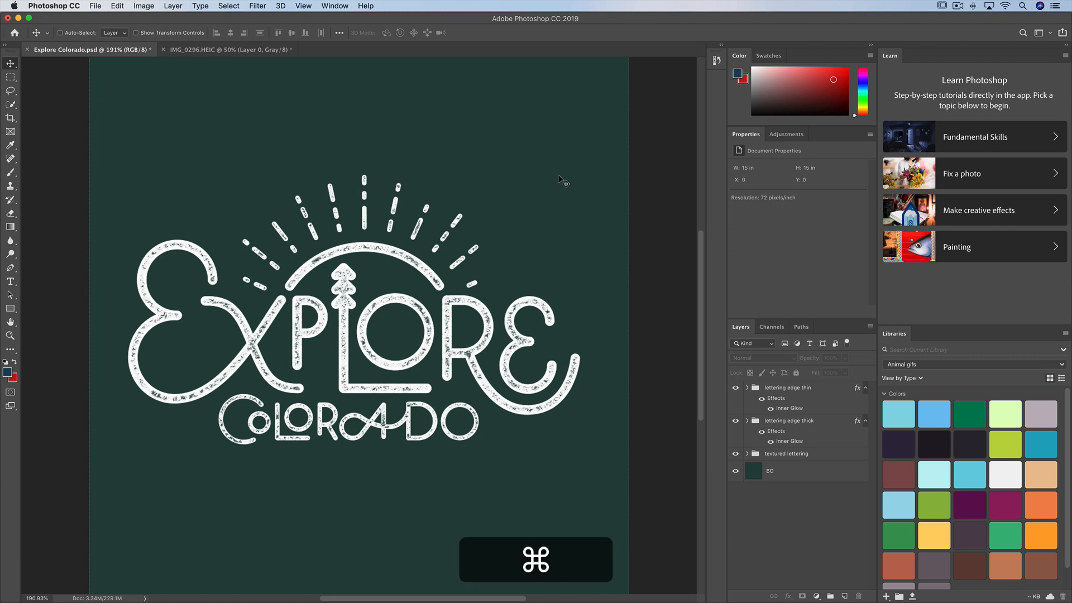
Save the document, switch to Finder and duplicate Explore Colorado.psd in the Assets folder.
{"action": "key", "text": "super+s"}
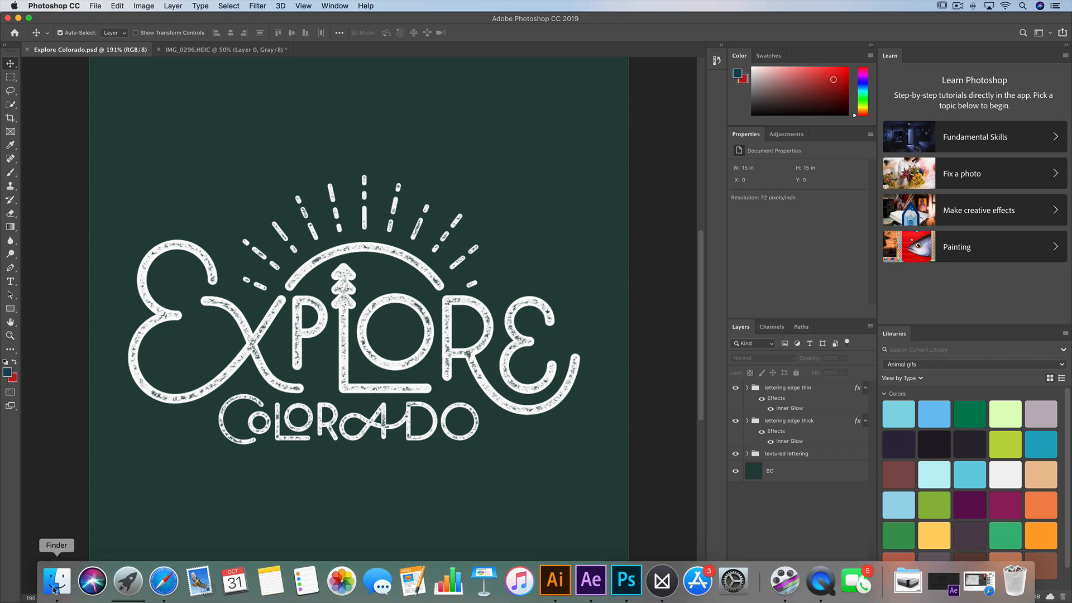
{"action": "left_click", "coordinate": [55, 591]}
{"action": "left_click", "coordinate": [433, 307]}
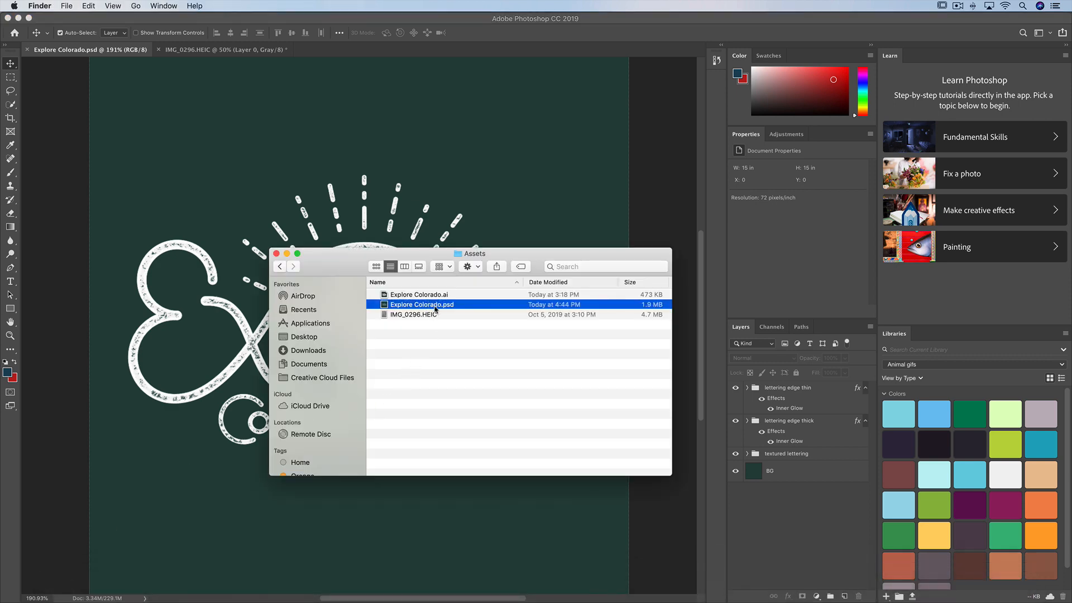
{"action": "key", "text": "cmd+d"}
Rename the duplicated PSD by replacing "copy" with "editable" in its name, and return to Photoshop.
{"action": "key", "text": "Return"}
{"action": "key", "text": "Right"}
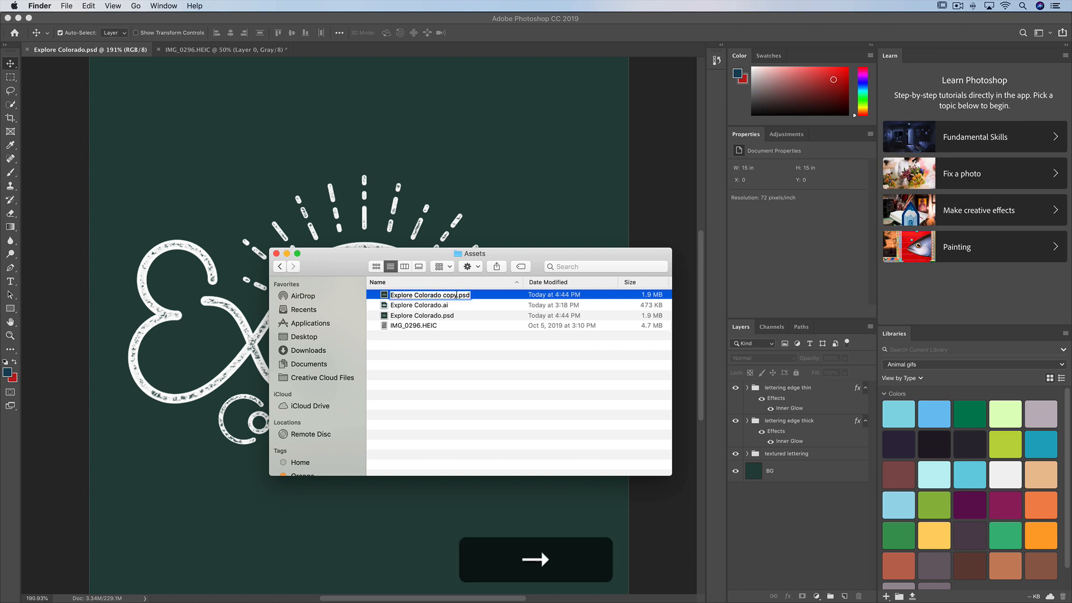
{"action": "key", "text": "BackSpace"}
{"action": "key", "text": "BackSpace"}
{"action": "key", "text": "BackSpace"}
{"action": "key", "text": "BackSpace"}
{"action": "type", "text": "editable"}
{"action": "key", "text": "Return"}
{"action": "left_click", "coordinate": [453, 210]}
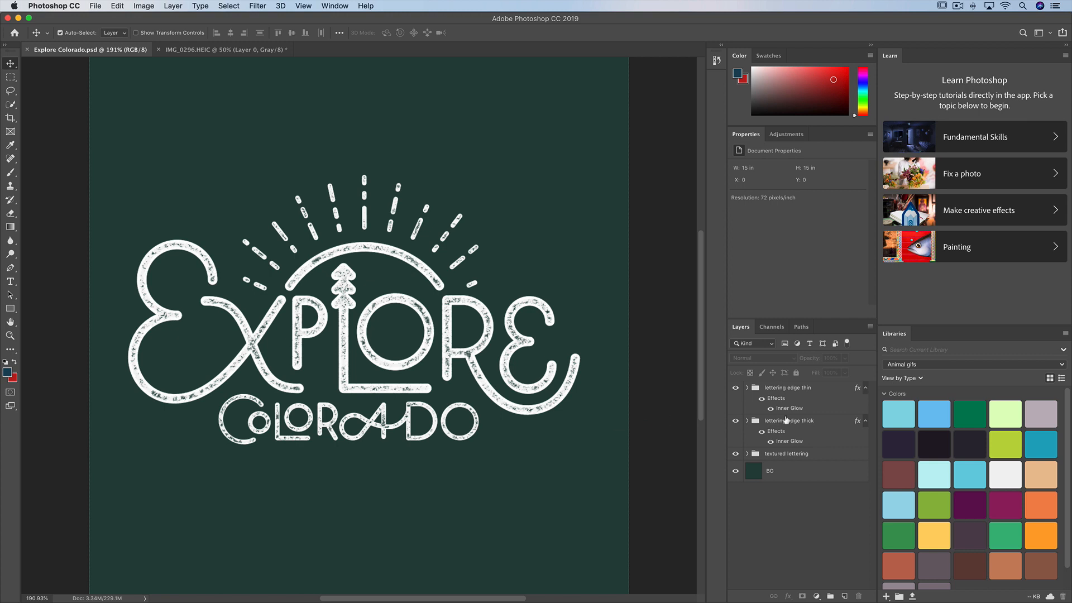
Merge the lettering edge thin, lettering edge thick and textured lettering groups into one layer and check it by toggling its visibility.
{"action": "left_click", "coordinate": [786, 388]}
{"action": "left_click", "coordinate": [784, 454], "text": "shift"}
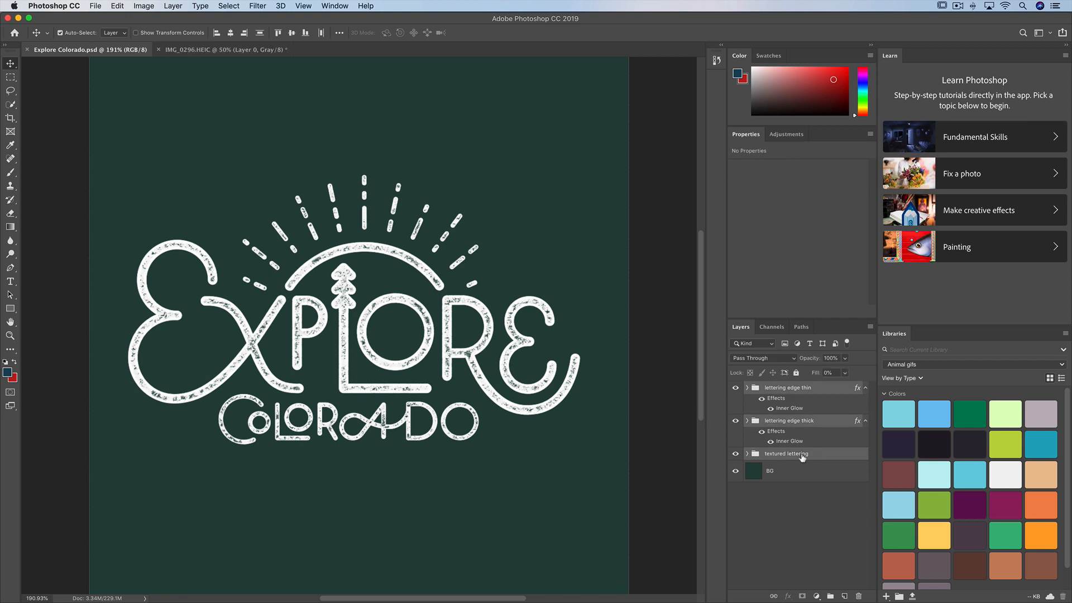
{"action": "right_click", "coordinate": [792, 460]}
{"action": "left_click", "coordinate": [822, 508]}
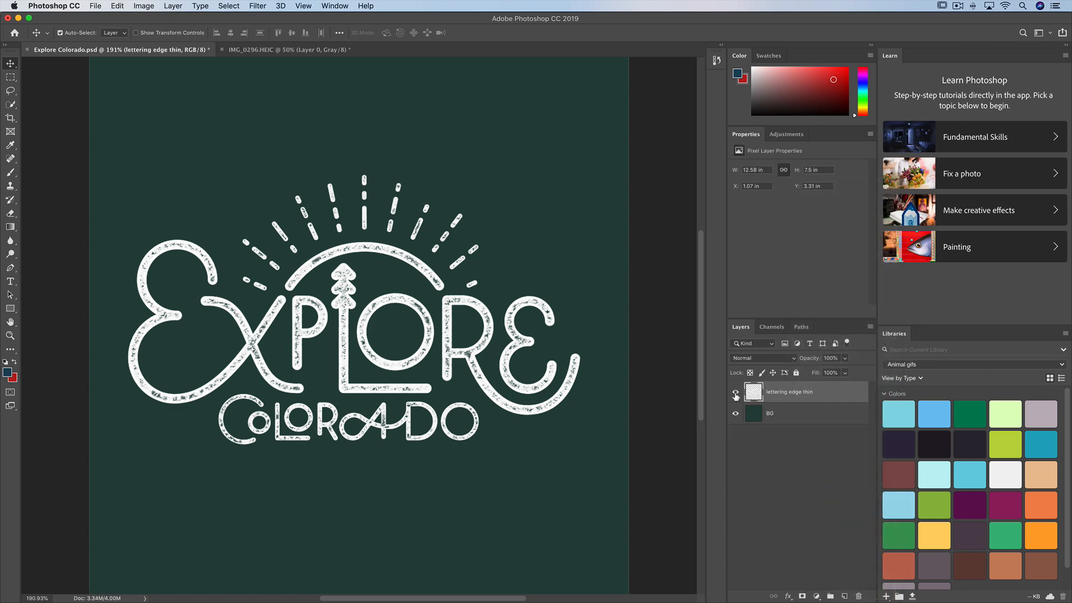
{"action": "left_click", "coordinate": [736, 394]}
{"action": "left_click", "coordinate": [736, 393]}
Rename the merged lettering layer "explore colorado" and save the document.
{"action": "double_click", "coordinate": [790, 392]}
{"action": "type", "text": "explore "}
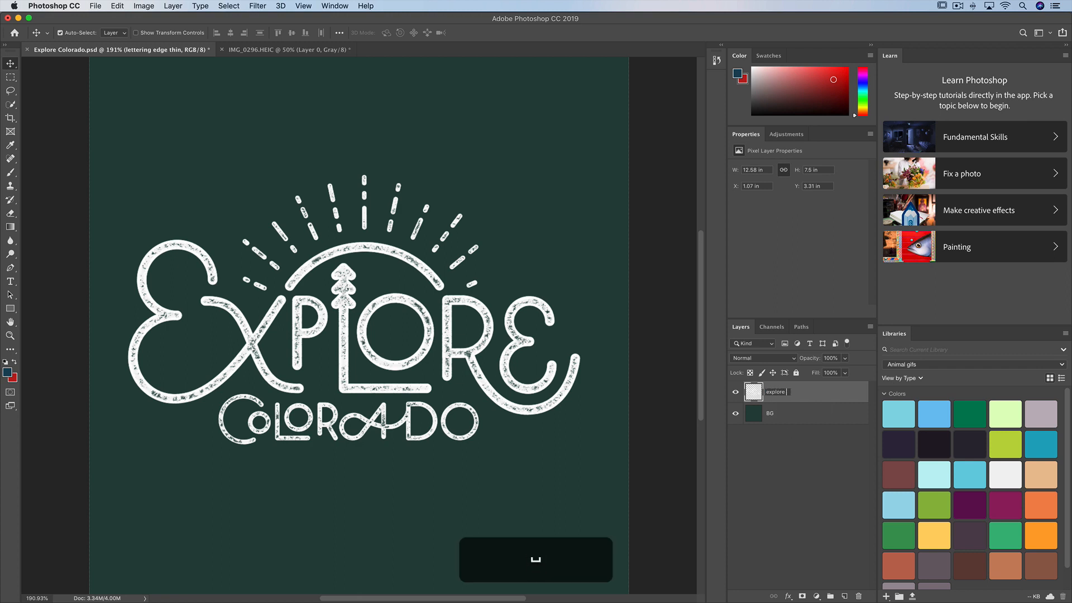
{"action": "type", "text": "colorado"}
{"action": "key", "text": "Return"}
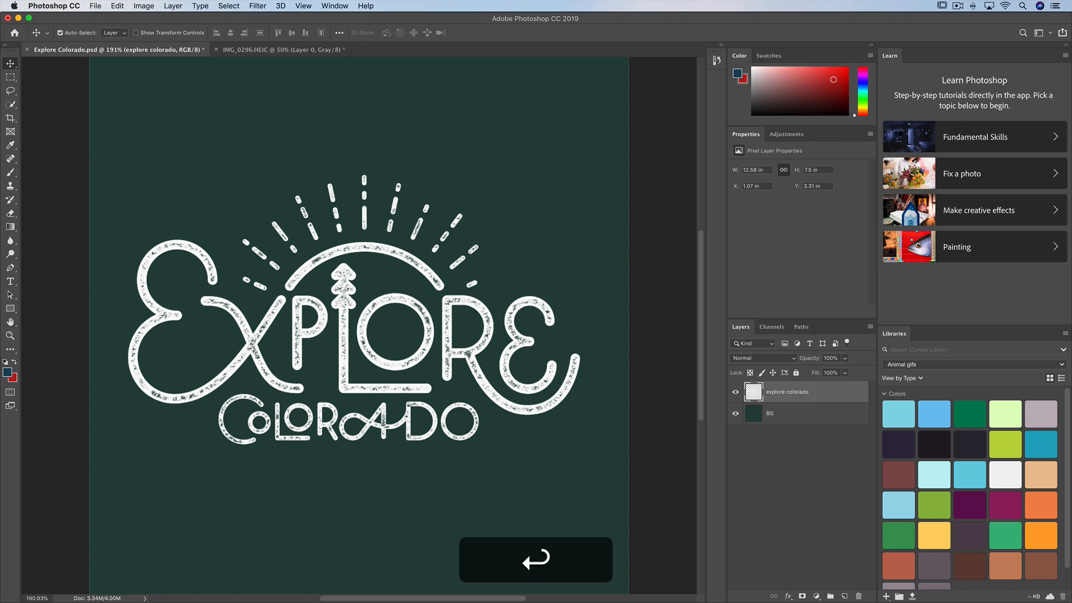
{"action": "key", "text": "super+s"}
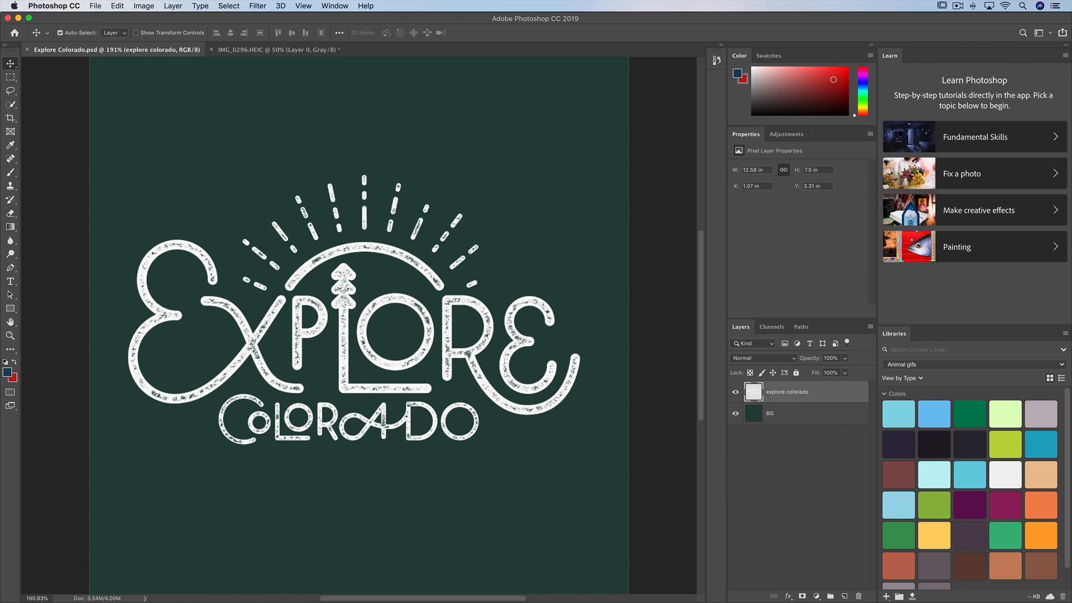